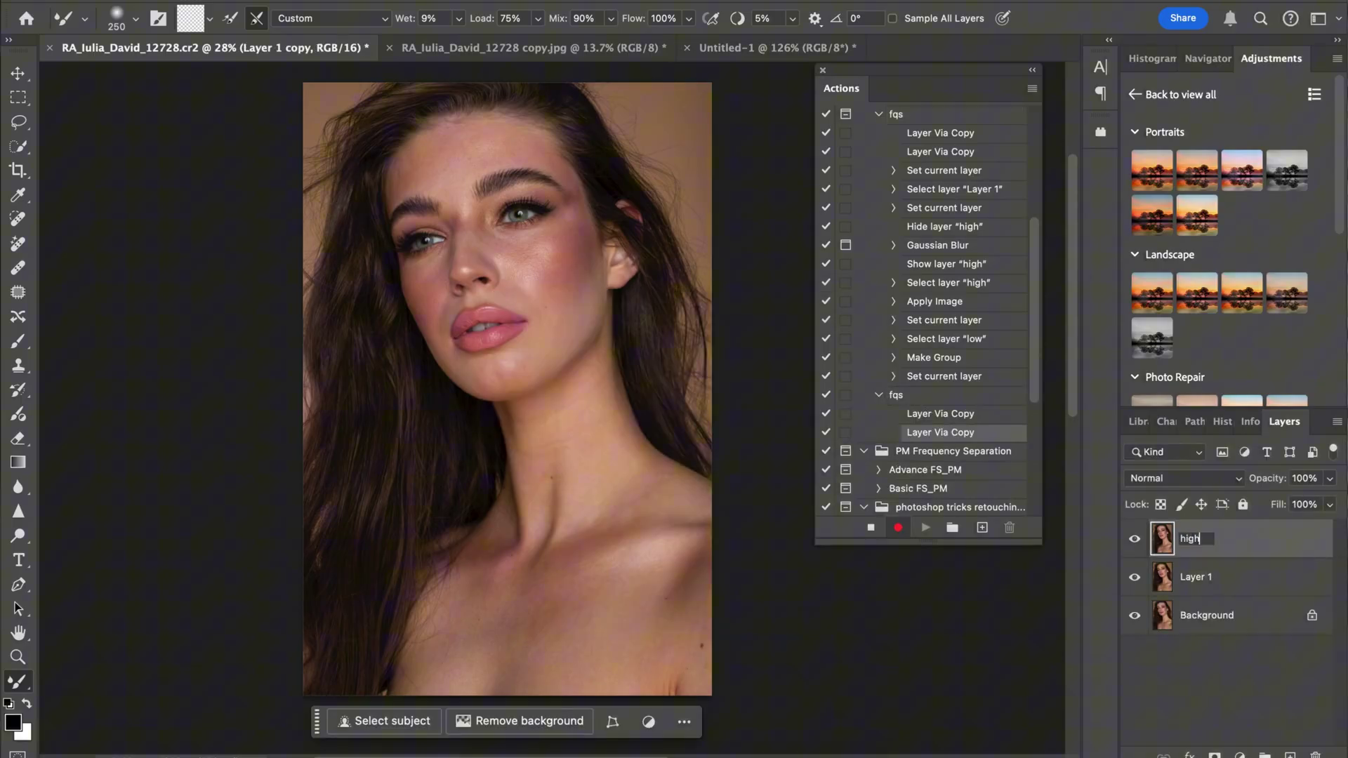
Step: In the replay, name the layer high f and apply Apply Image with values 128 and 0
type("f")
key("Return")
left_click(1023, 187)
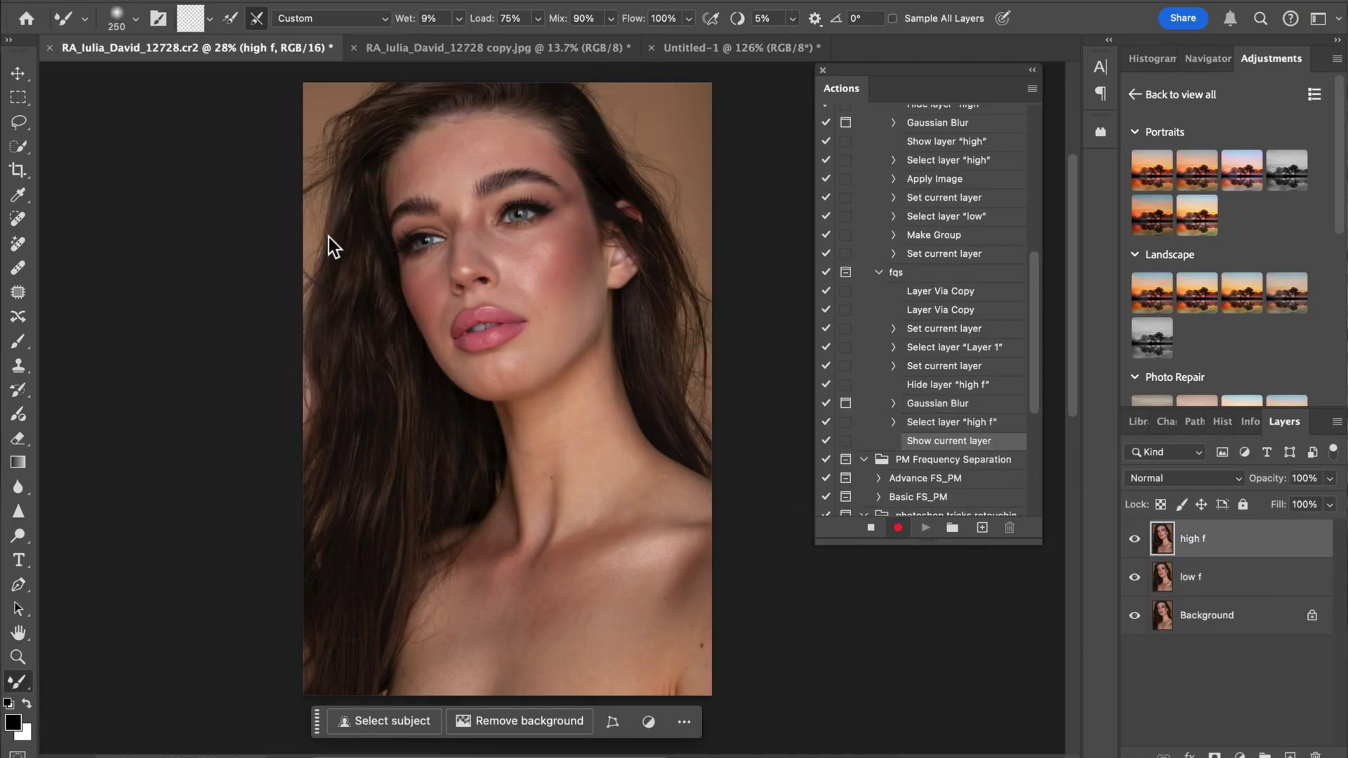
left_click(964, 192)
type("128")
left_click(972, 189)
type("0")
left_click(1102, 138)
Step: Switch the high f layer to Linear Light blending
left_click(1184, 478)
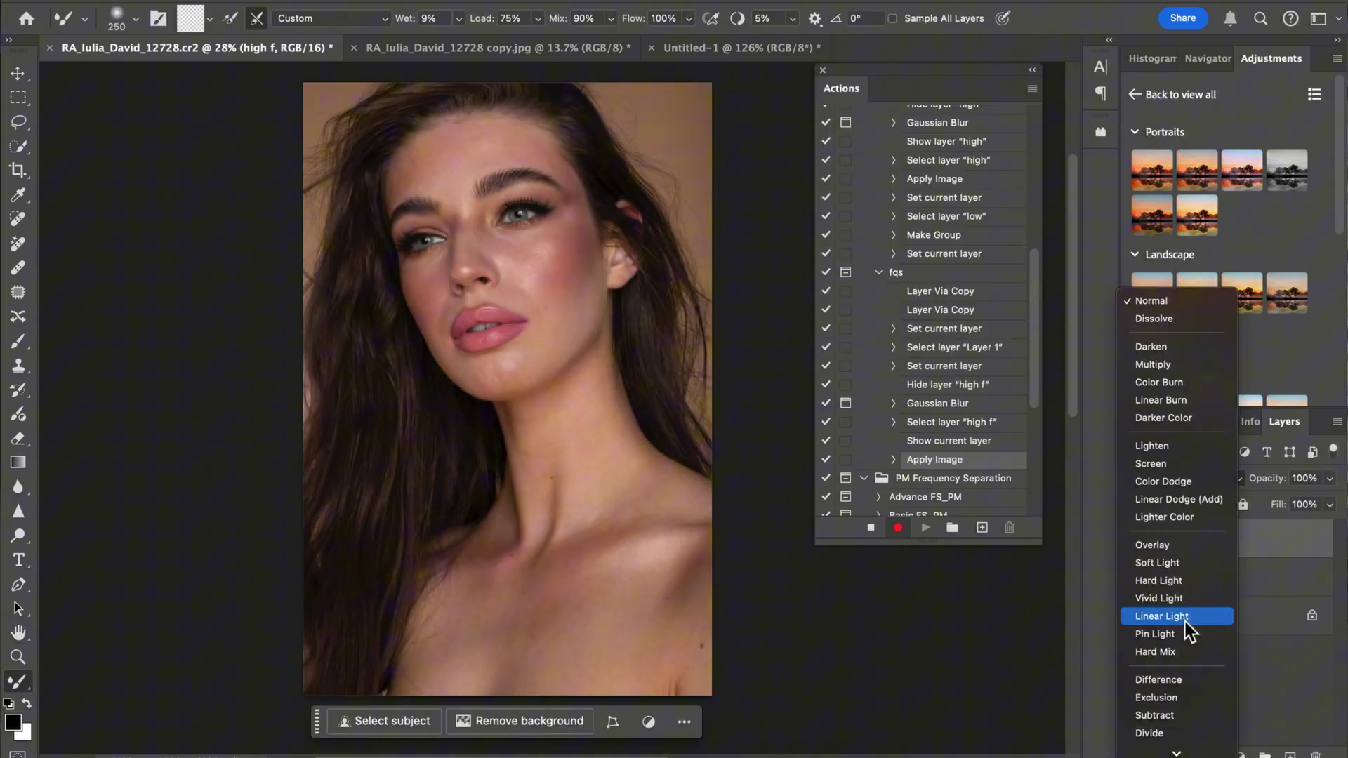
left_click(1185, 616)
scroll(915, 235, "up", 5)
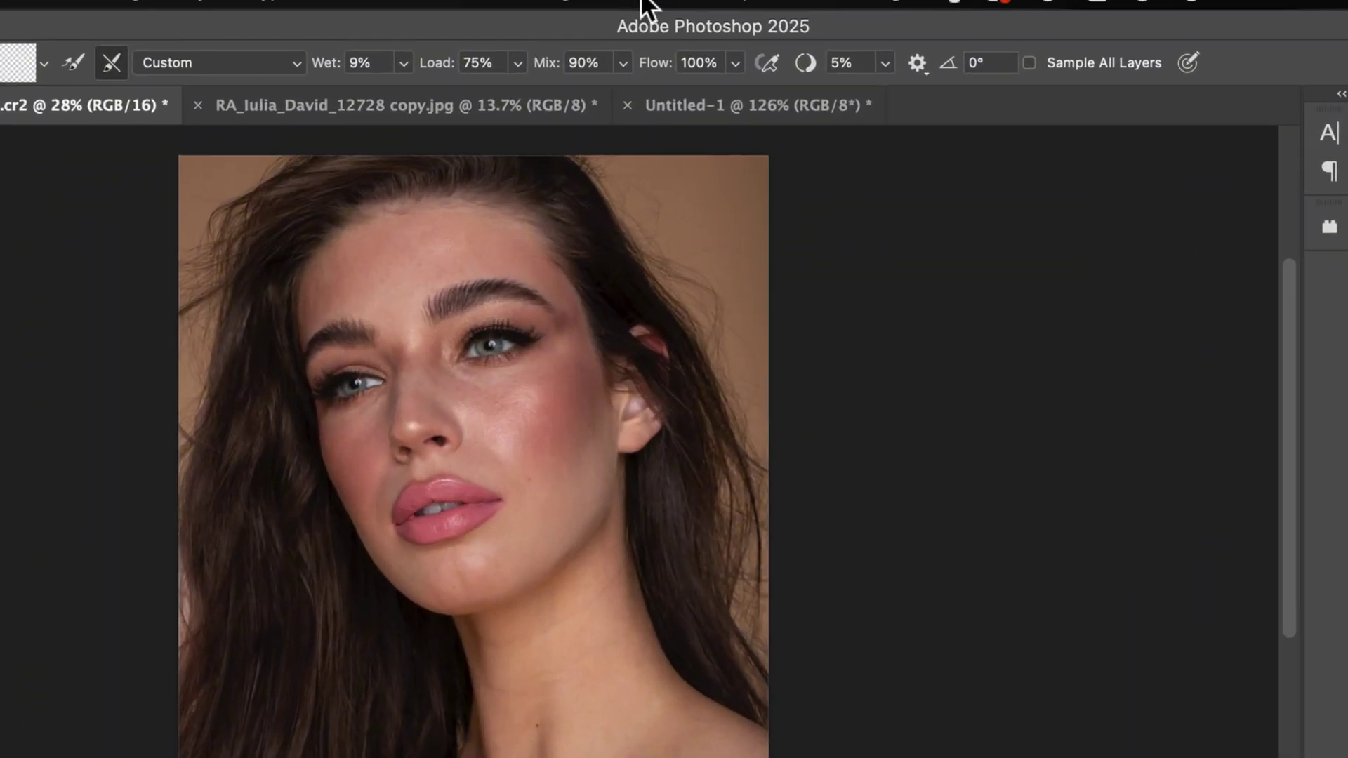
Step: Show the Actions panel from the Window menu and position it beside the canvas
left_click(650, 4)
left_click(630, 151)
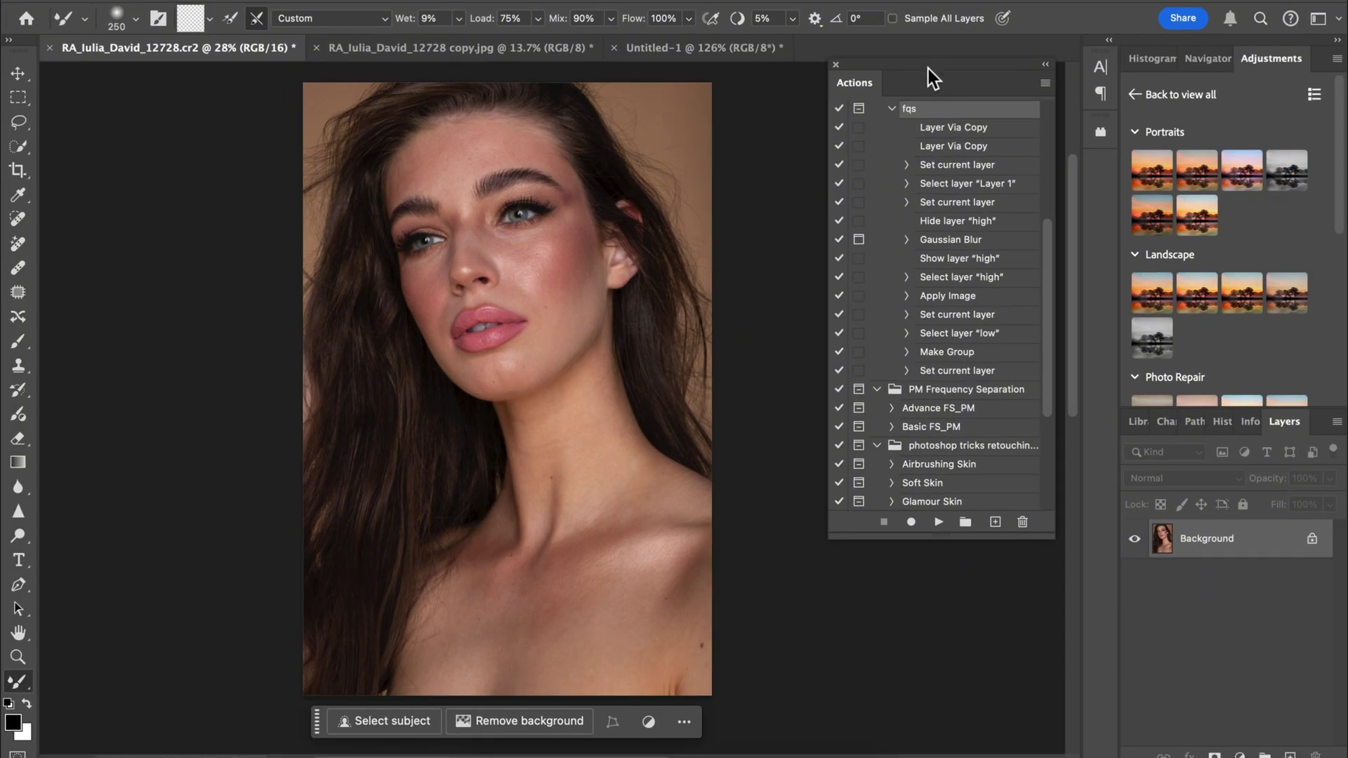
left_click_drag(928, 67, 908, 73)
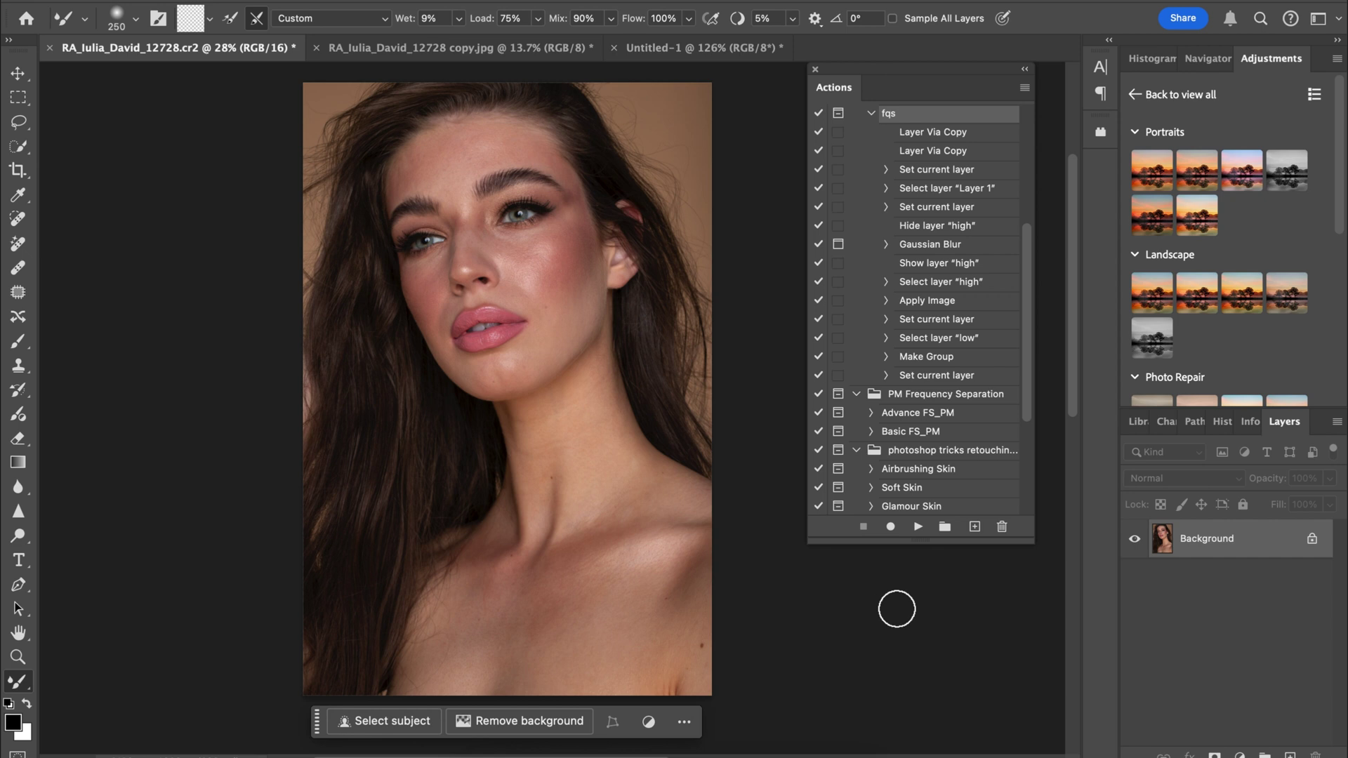
left_click_drag(907, 70, 914, 70)
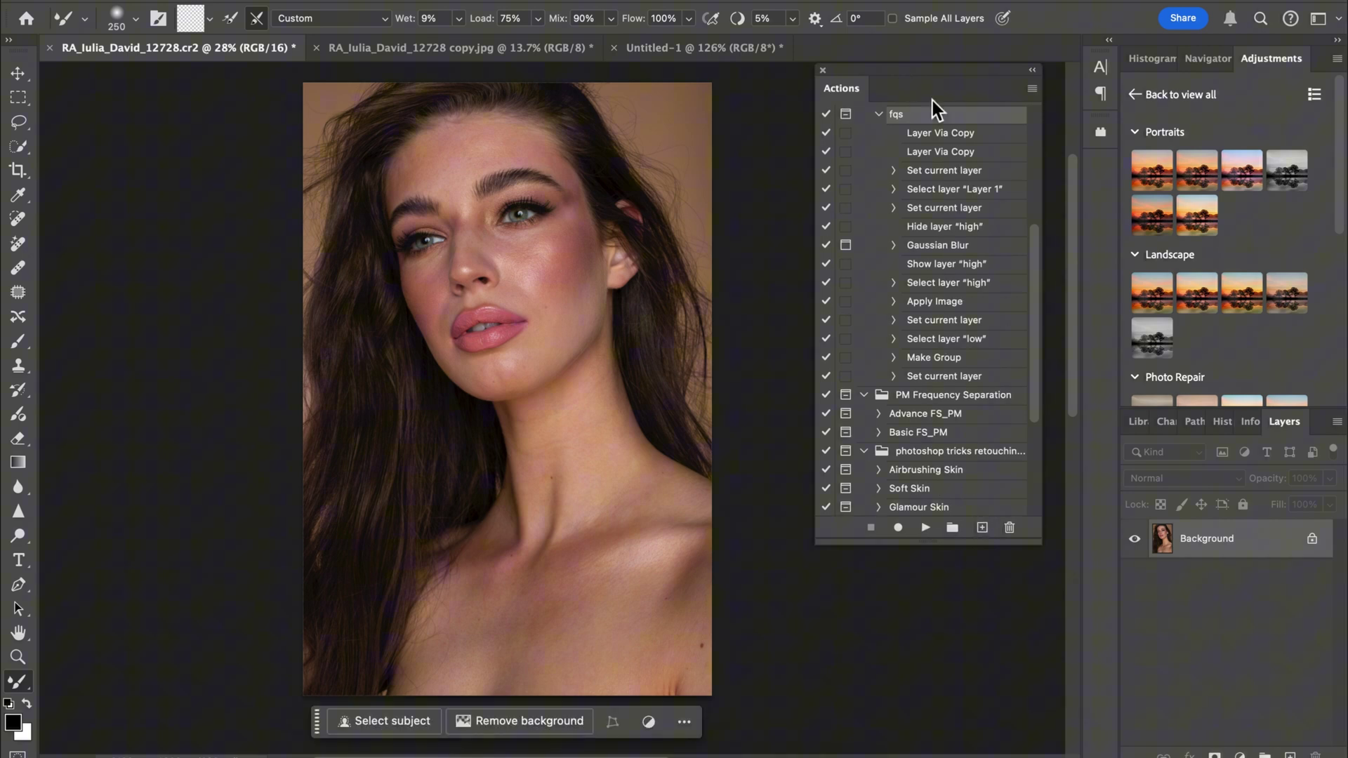
Step: Create a new action named fqs with a Red colour label and begin recording
left_click(982, 528)
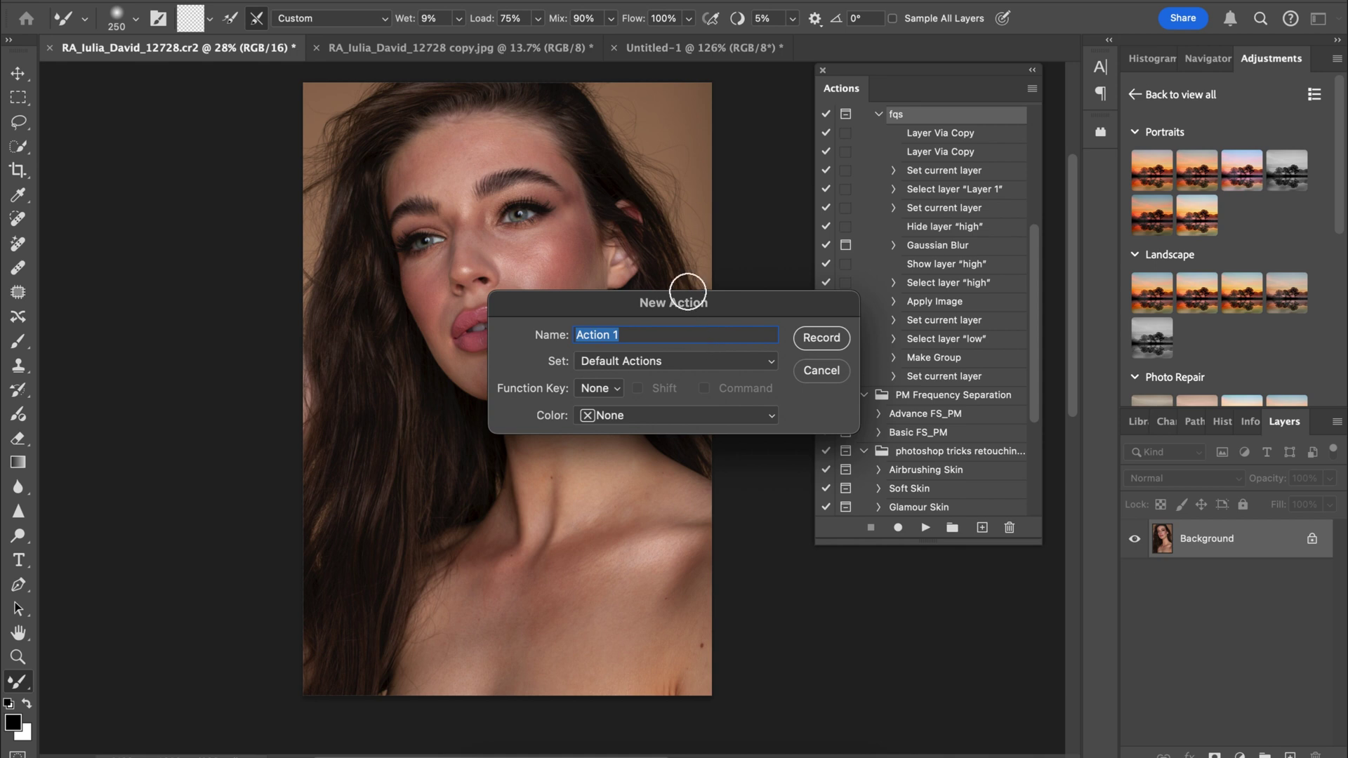
type("fqs")
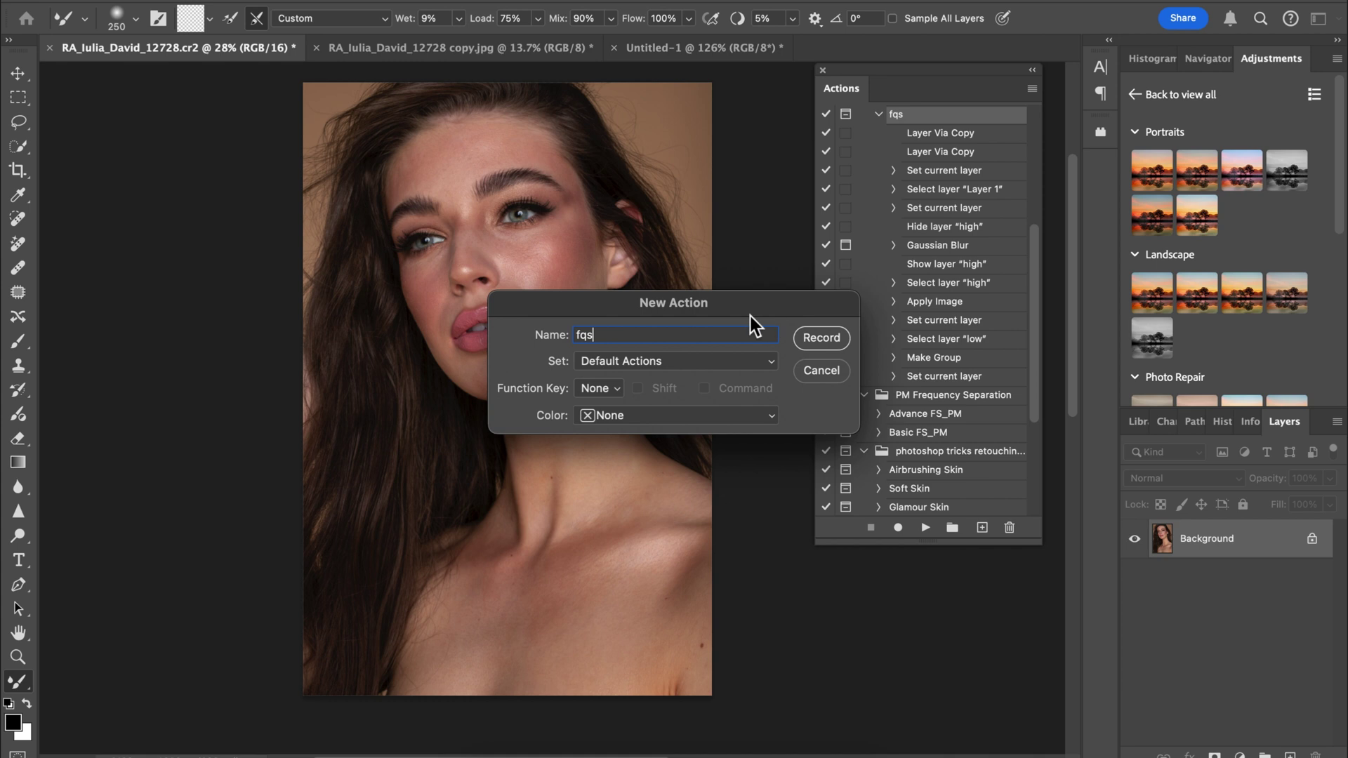
left_click(695, 411)
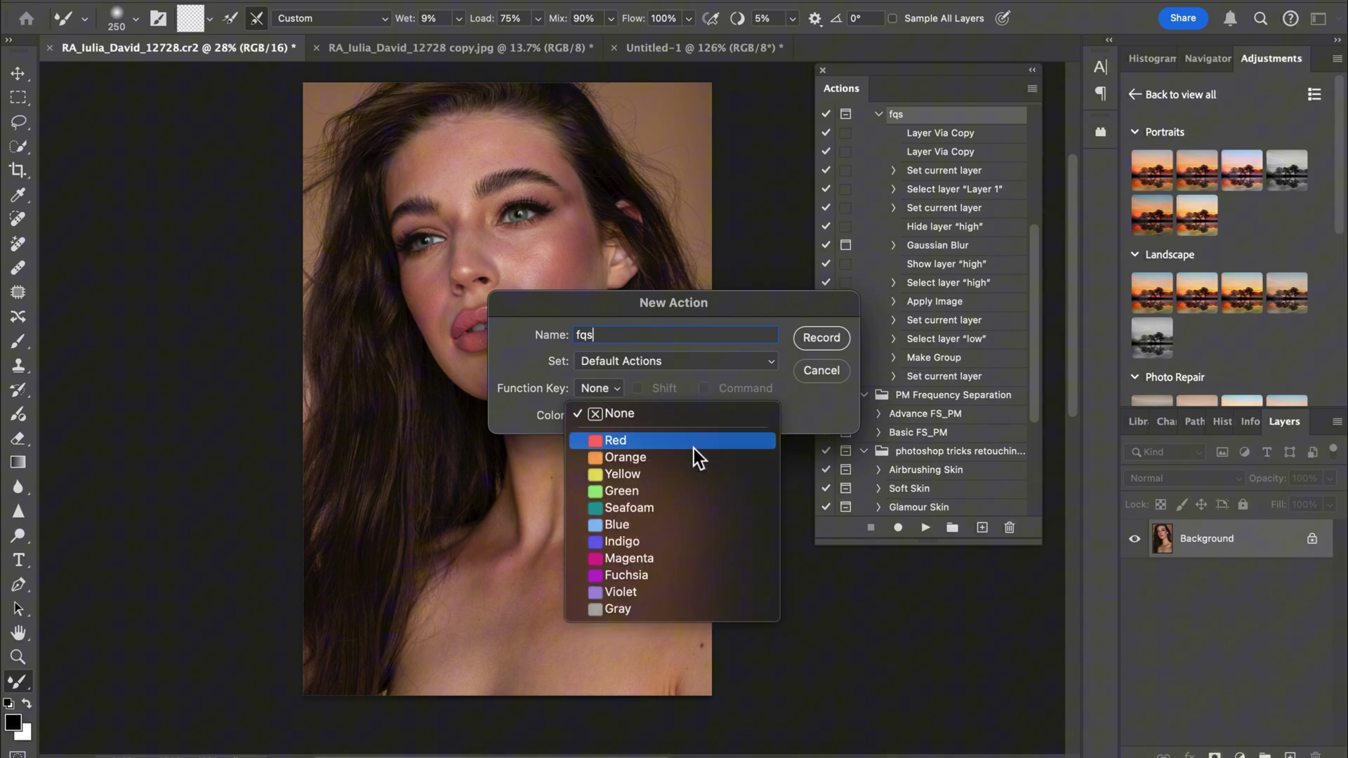
left_click(695, 442)
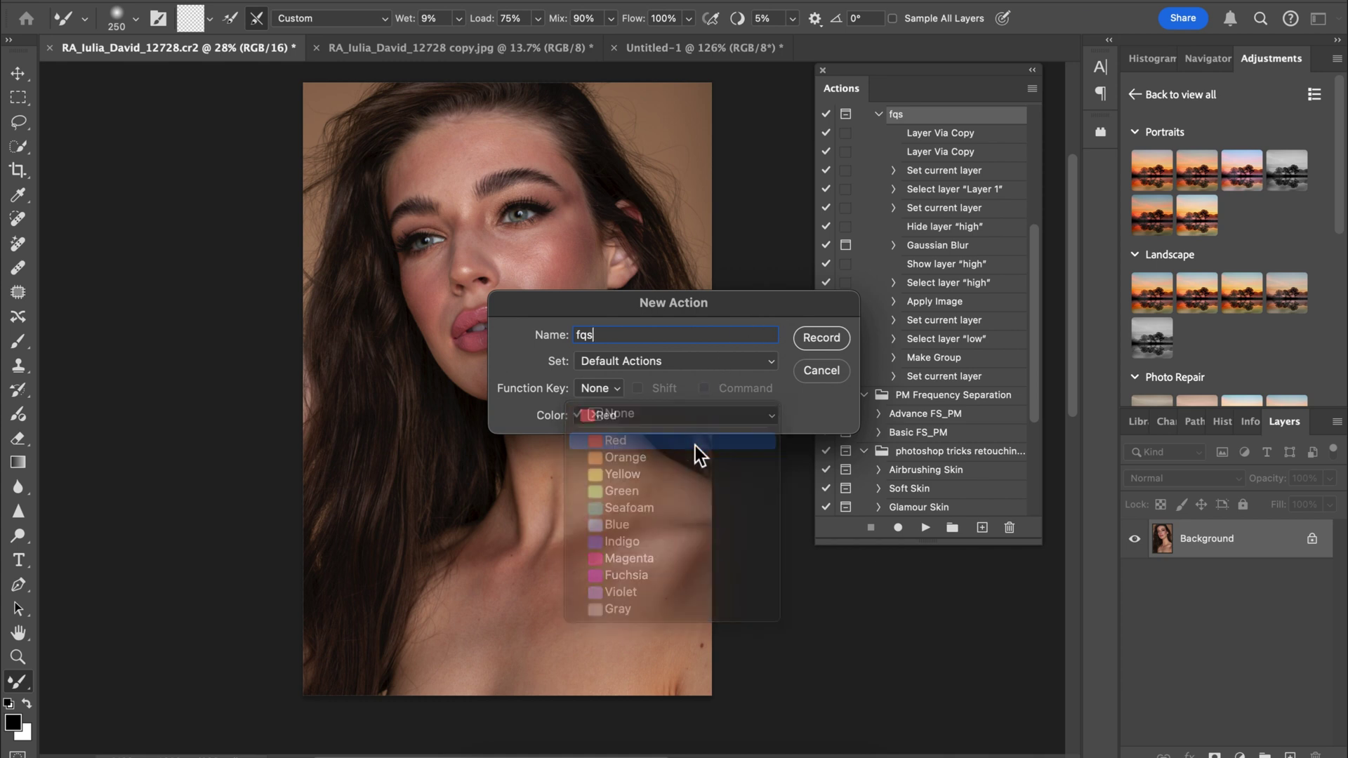
left_click(818, 339)
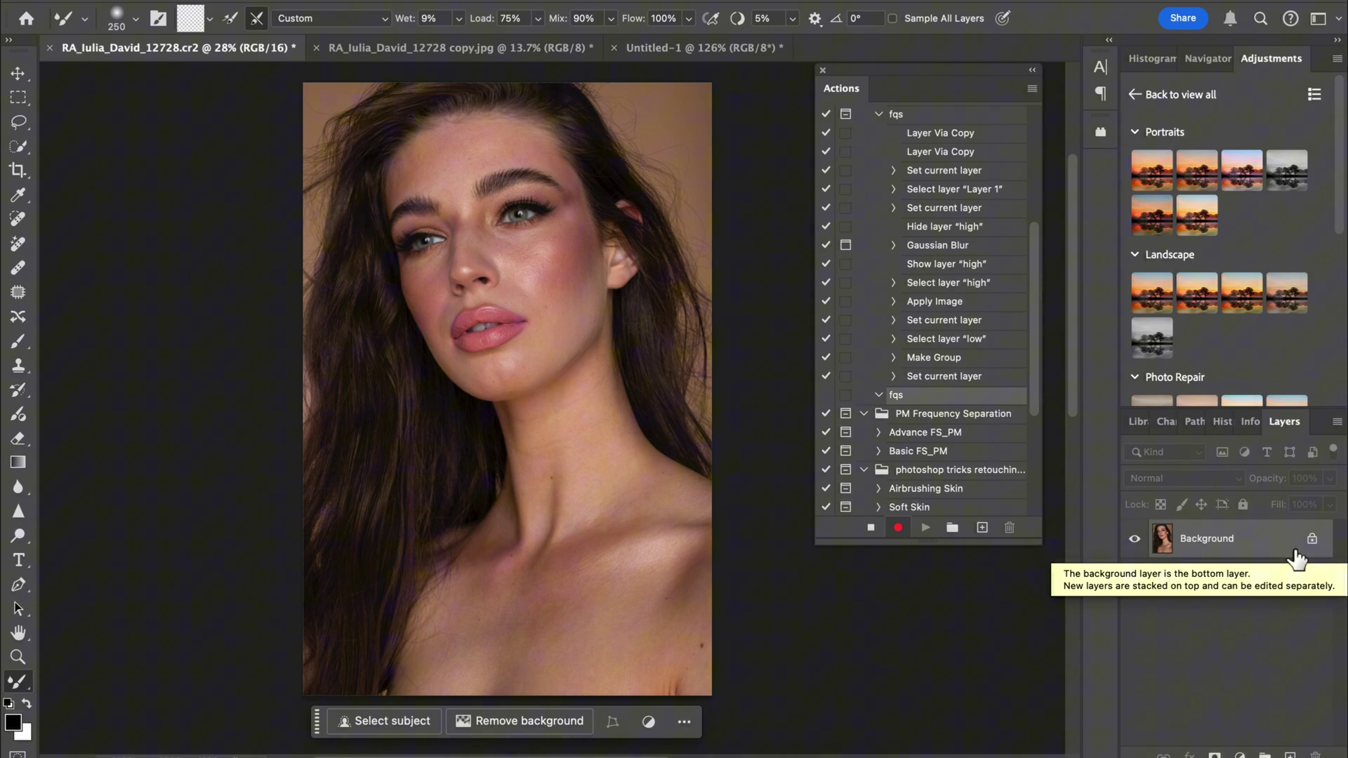
Step: Duplicate the Background twice and rename the copies high f (top) and low f
key("ctrl+j")
key("ctrl+j")
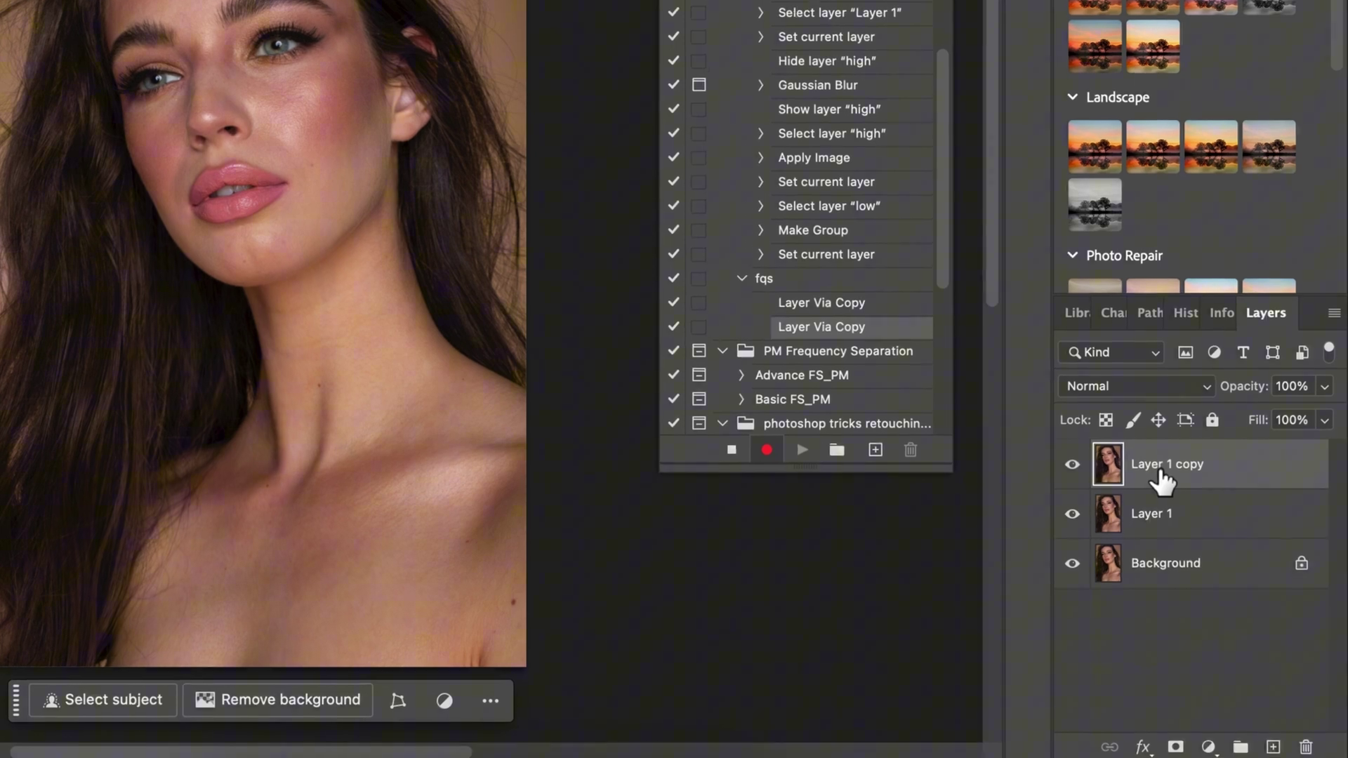
double_click(1202, 540)
type("hig")
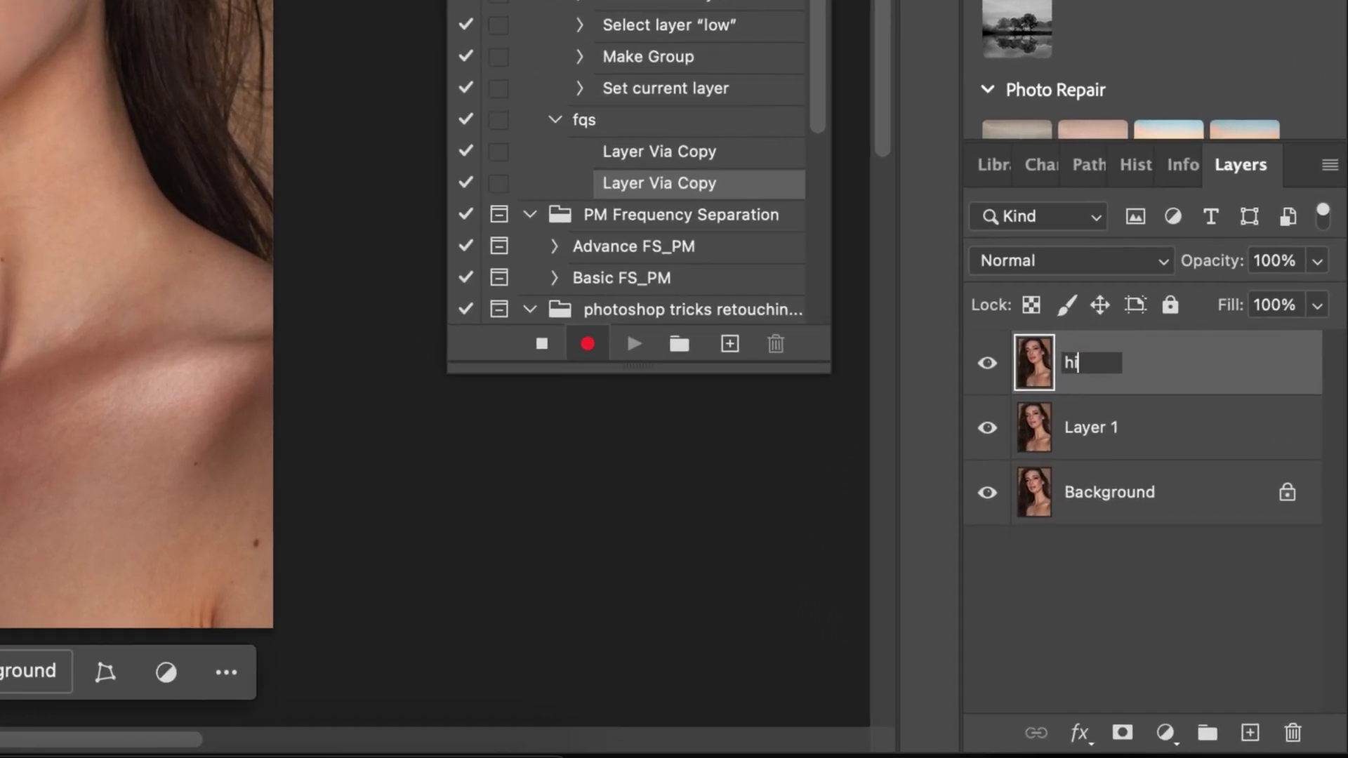
type("h f")
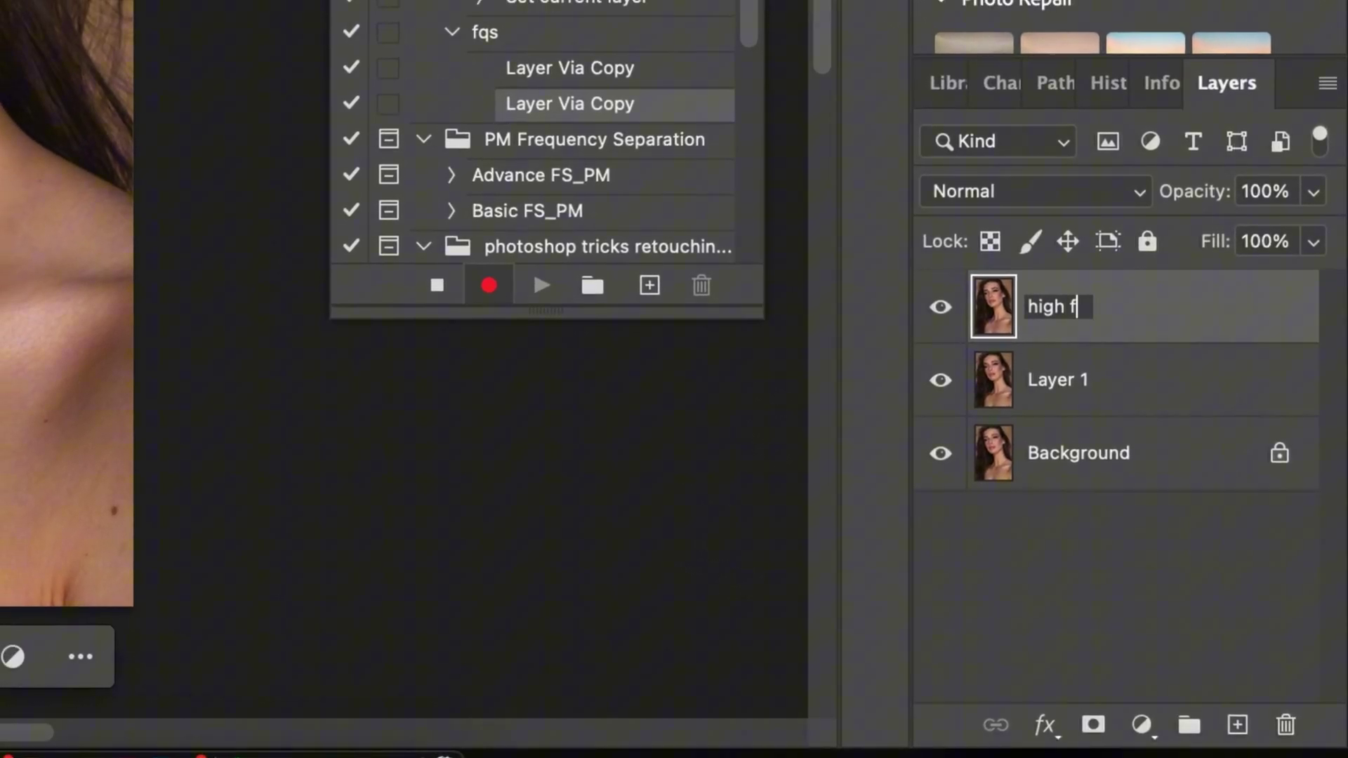
key("Return")
double_click(1078, 390)
type("low")
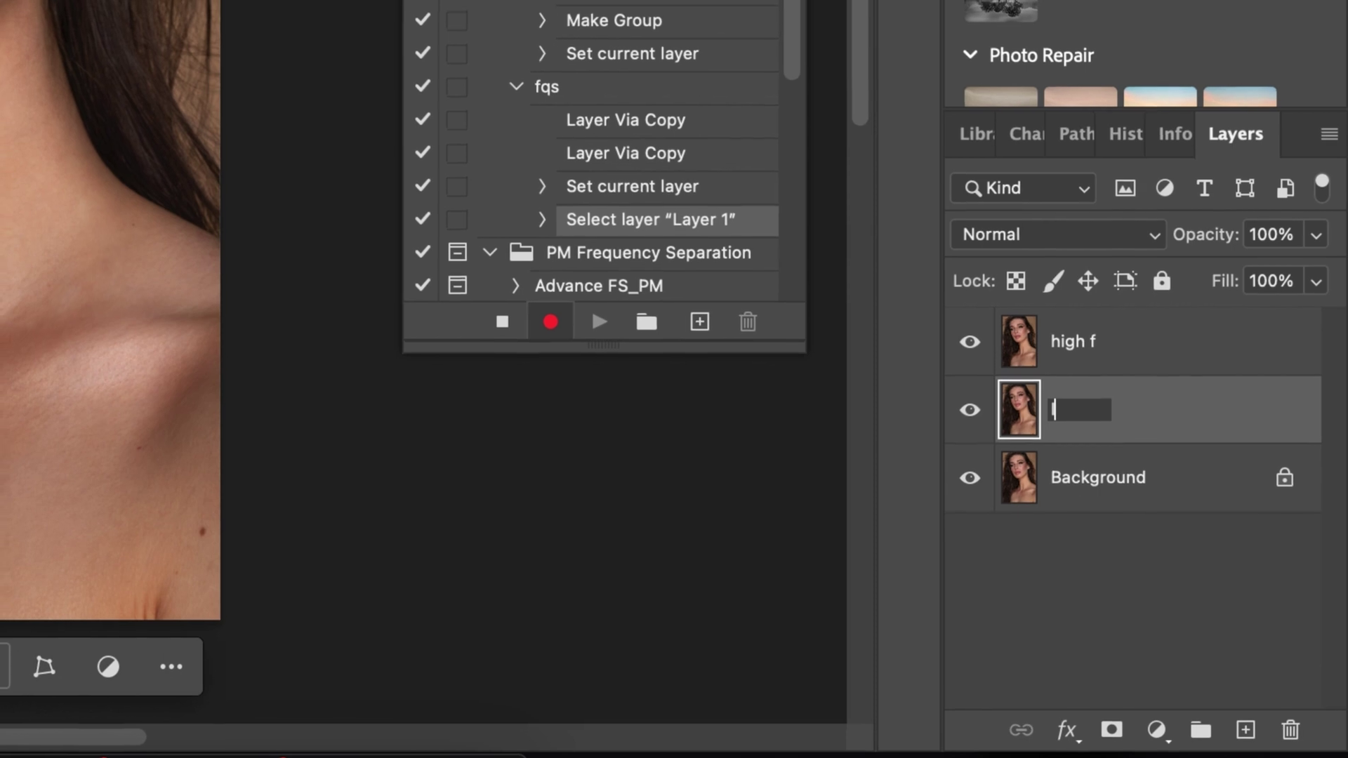
type(" f")
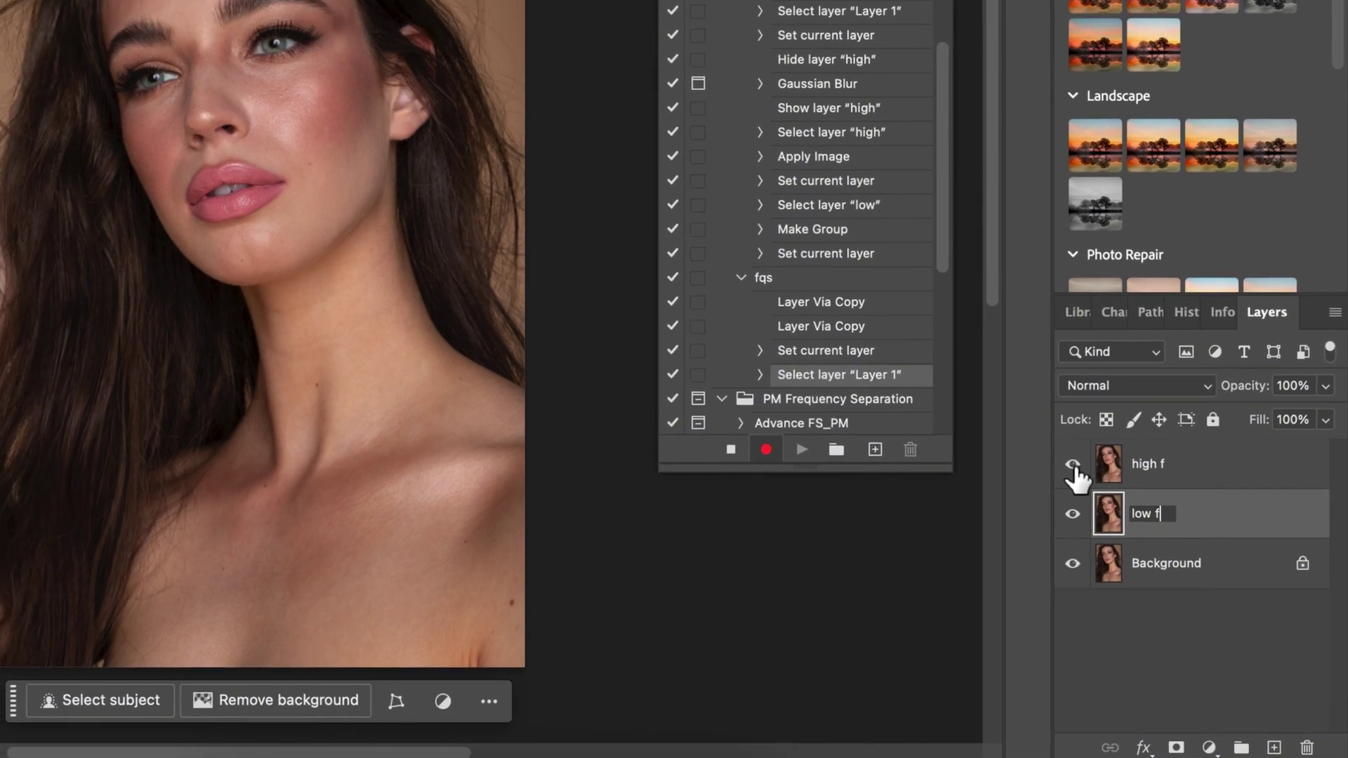
Step: Hide high f and soften low f with a 6-pixel Gaussian Blur
left_click(1065, 456)
left_click(1066, 455)
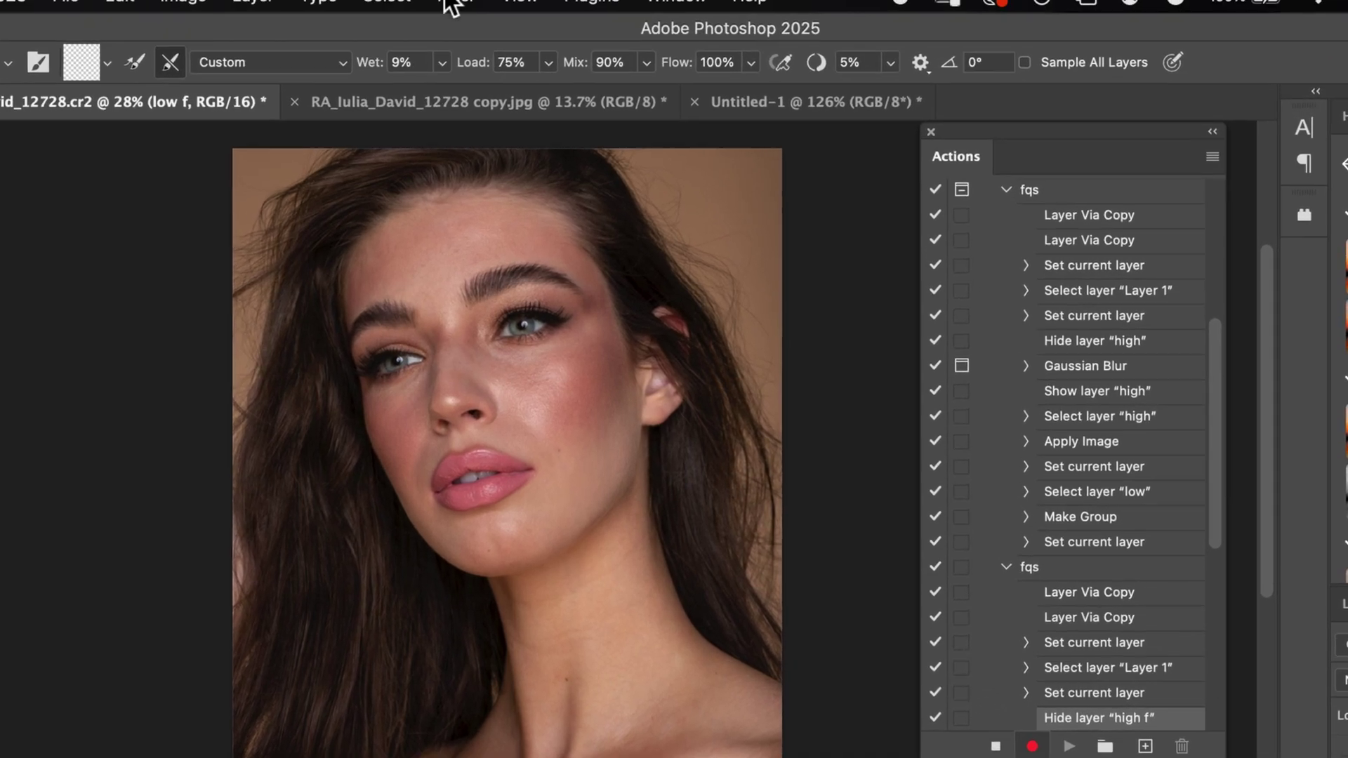
left_click(449, 3)
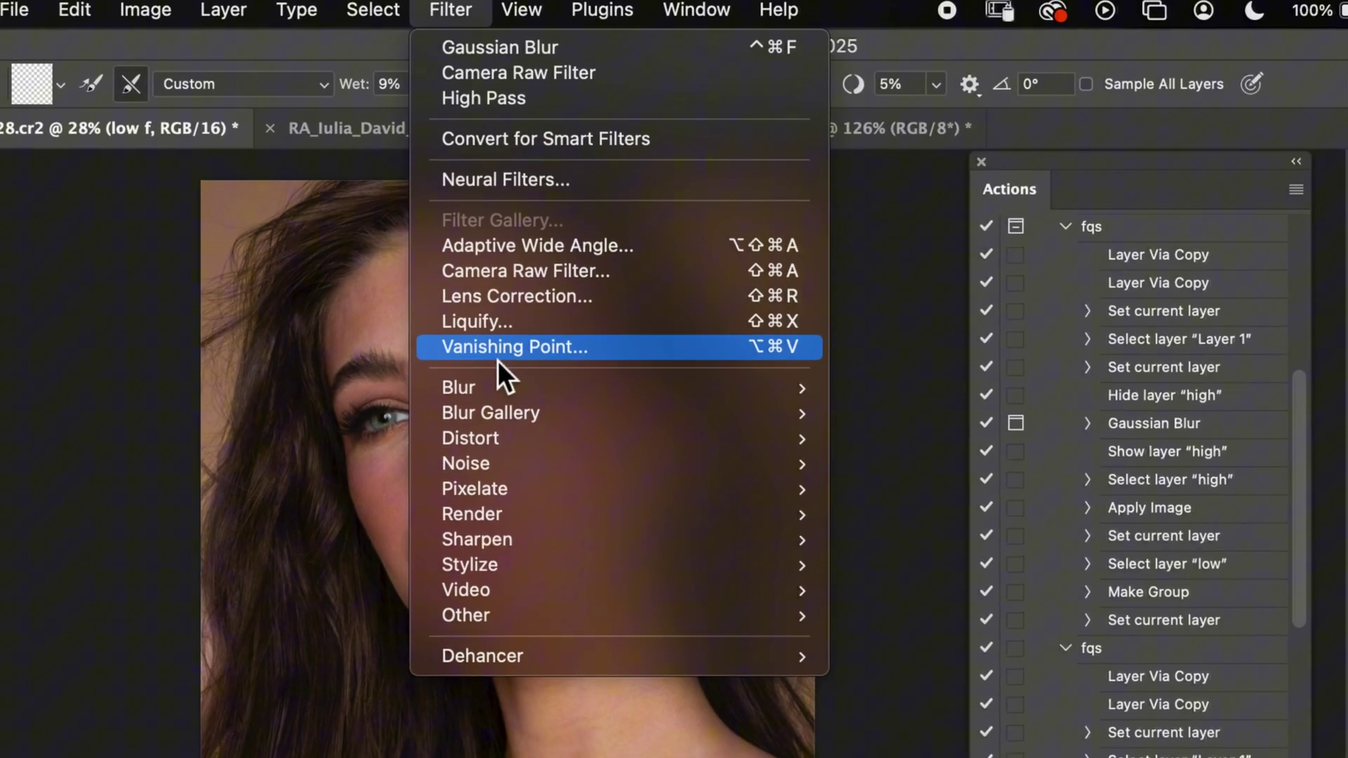
mouse_move(490, 332)
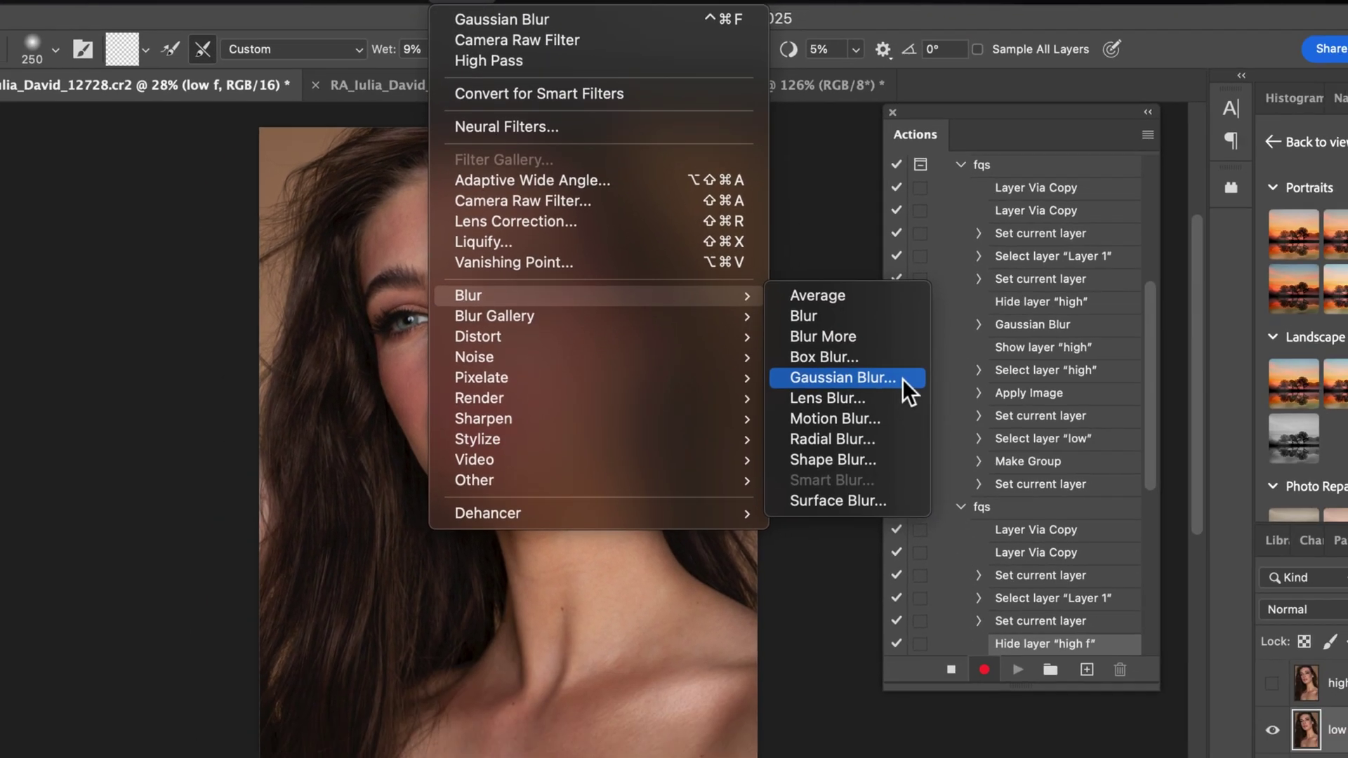
left_click(962, 452)
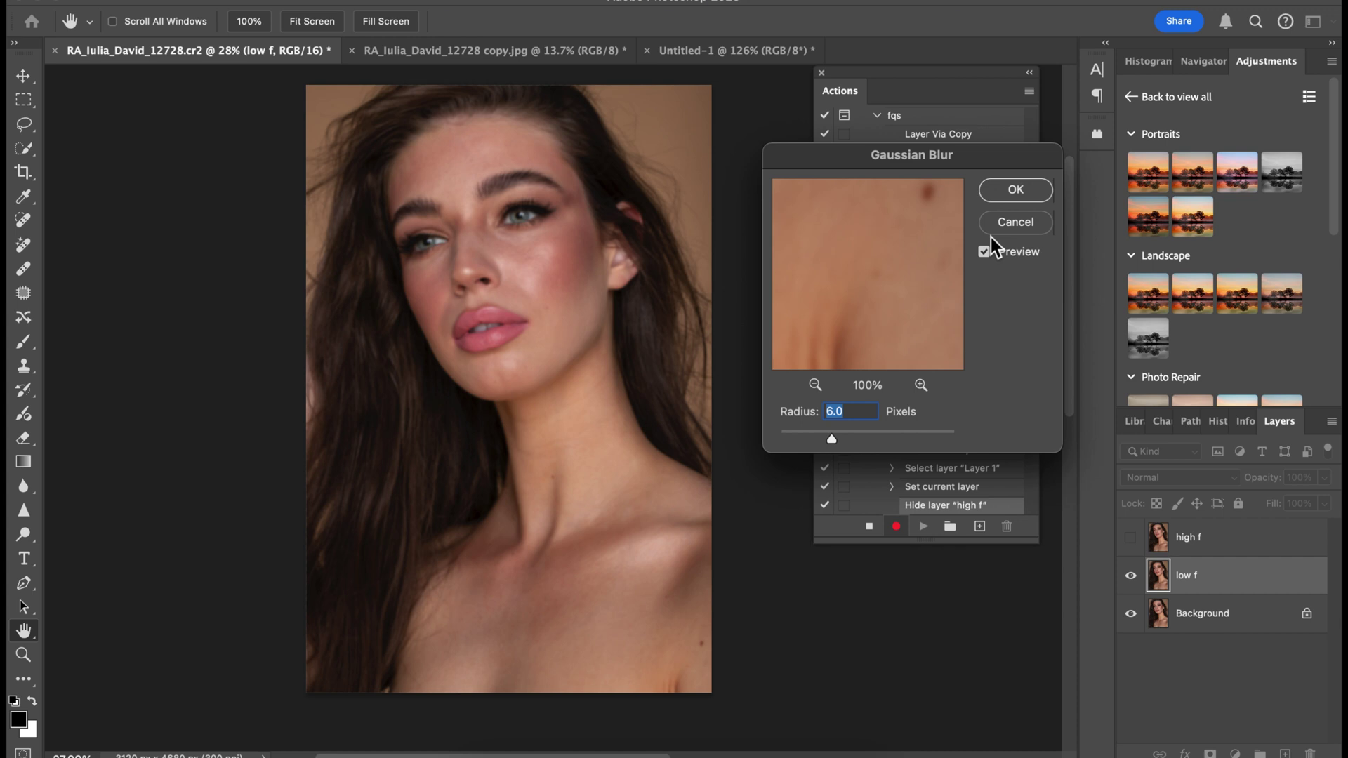
left_click(1005, 188)
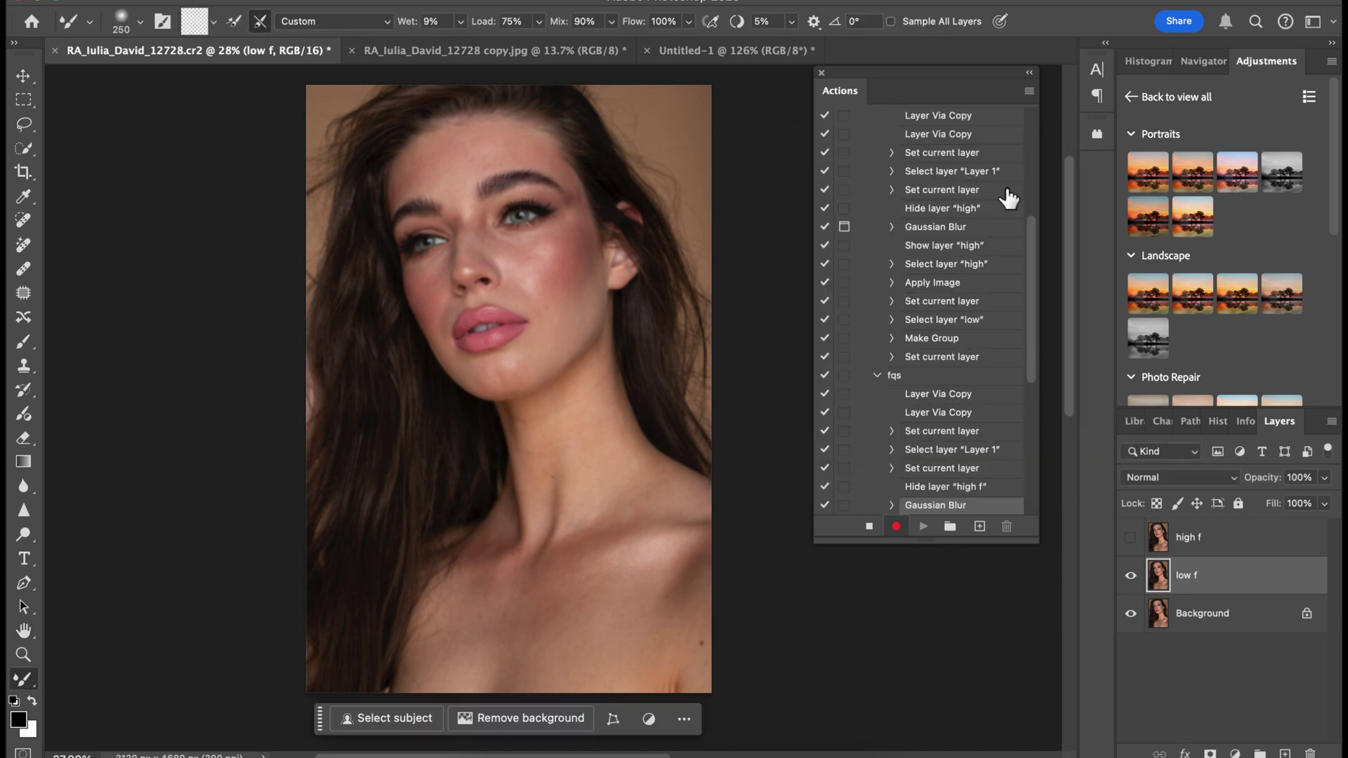
Step: Enable the dialog toggle on the recorded Gaussian Blur step
scroll(993, 380, "down", 5)
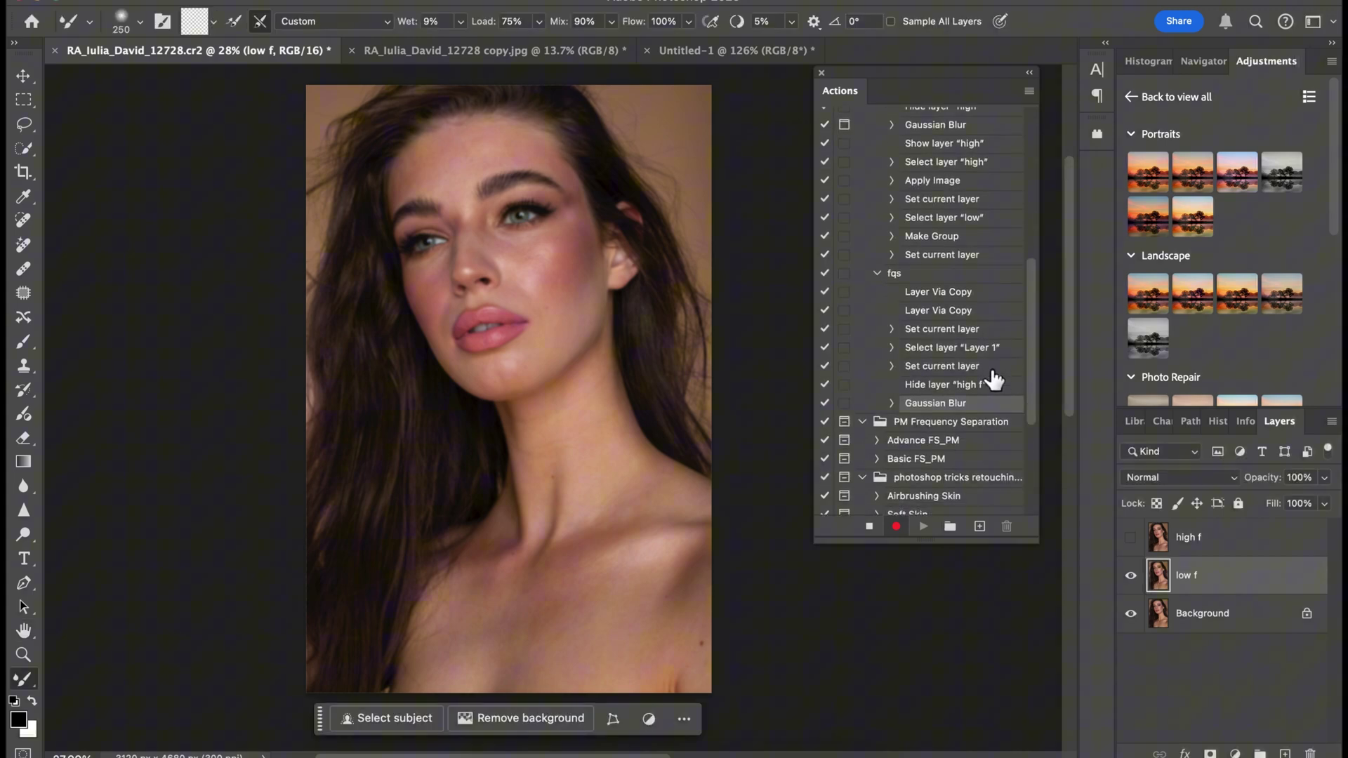
left_click(845, 403)
Step: Make high f the selected, visible layer and bring up Image > Apply Image
left_click(1187, 552)
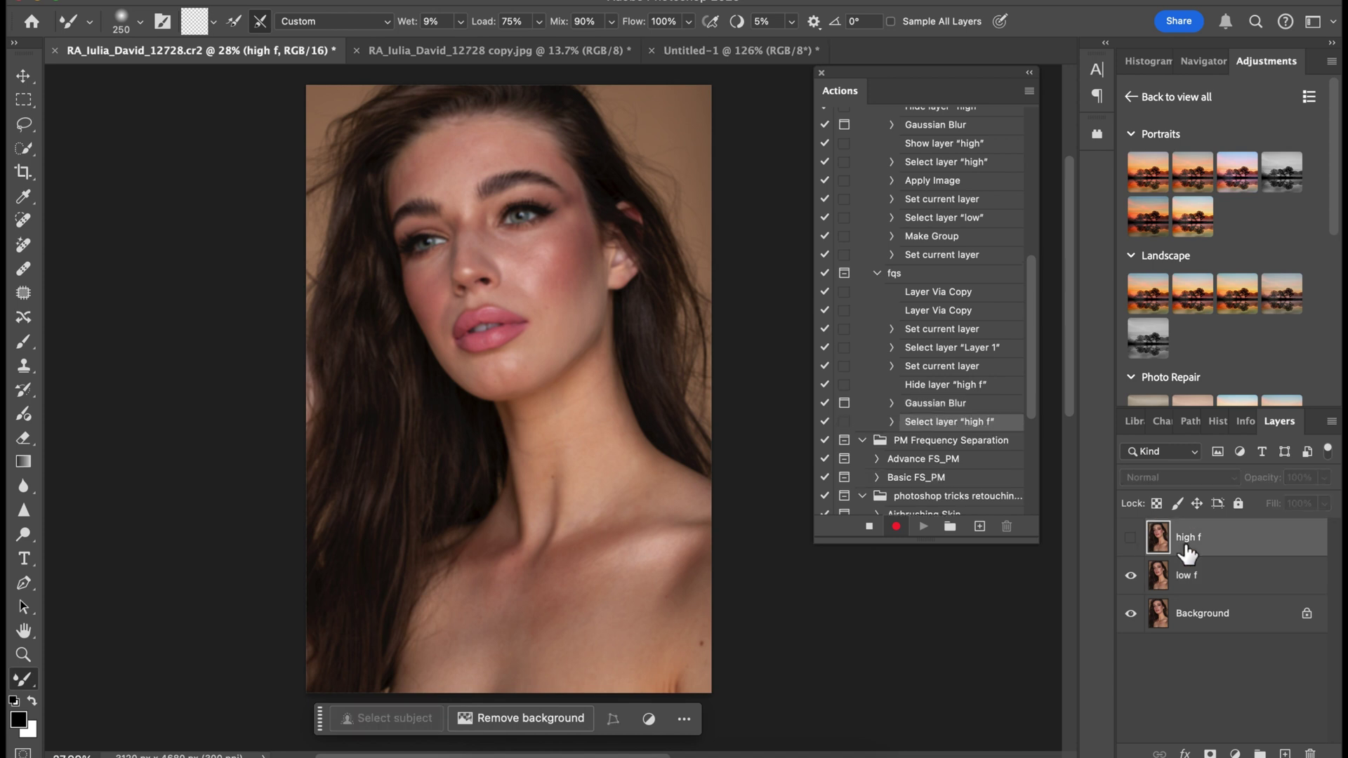
left_click(1131, 538)
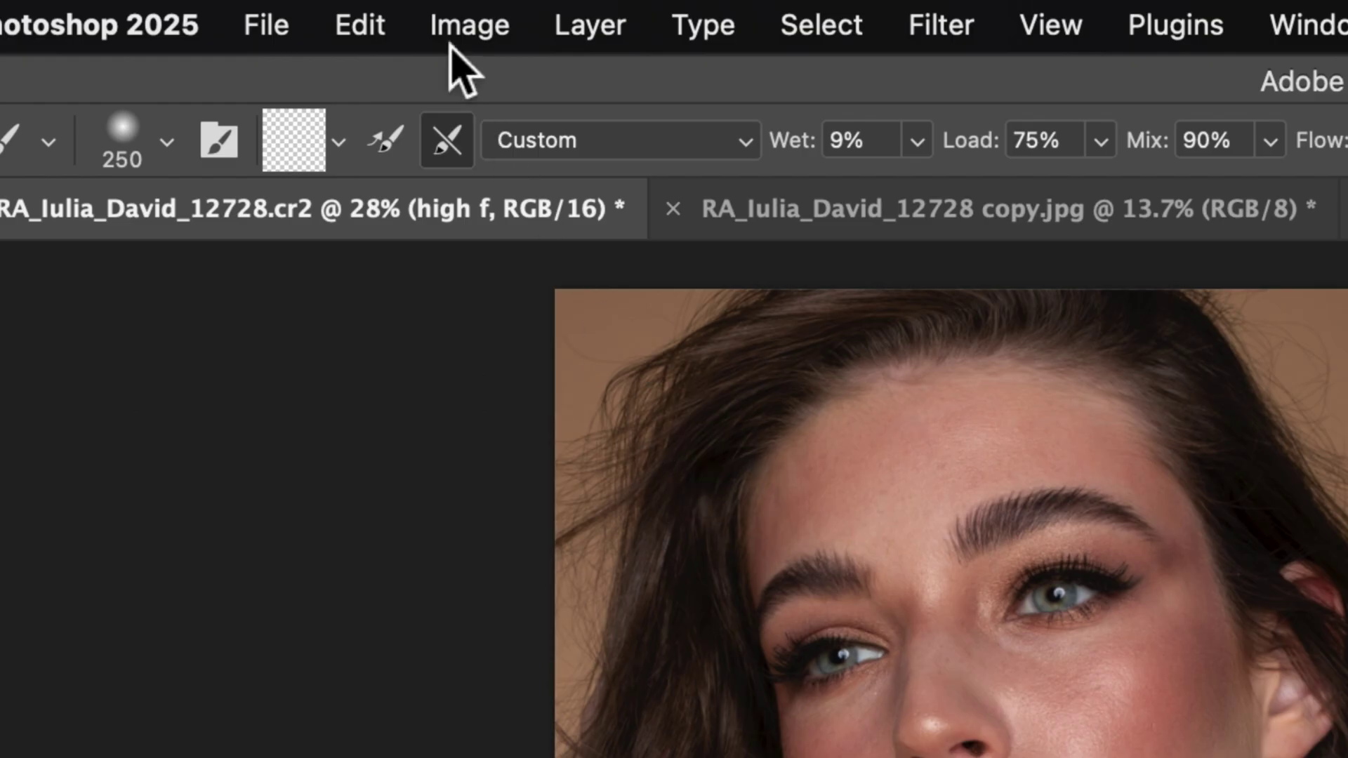
left_click(452, 45)
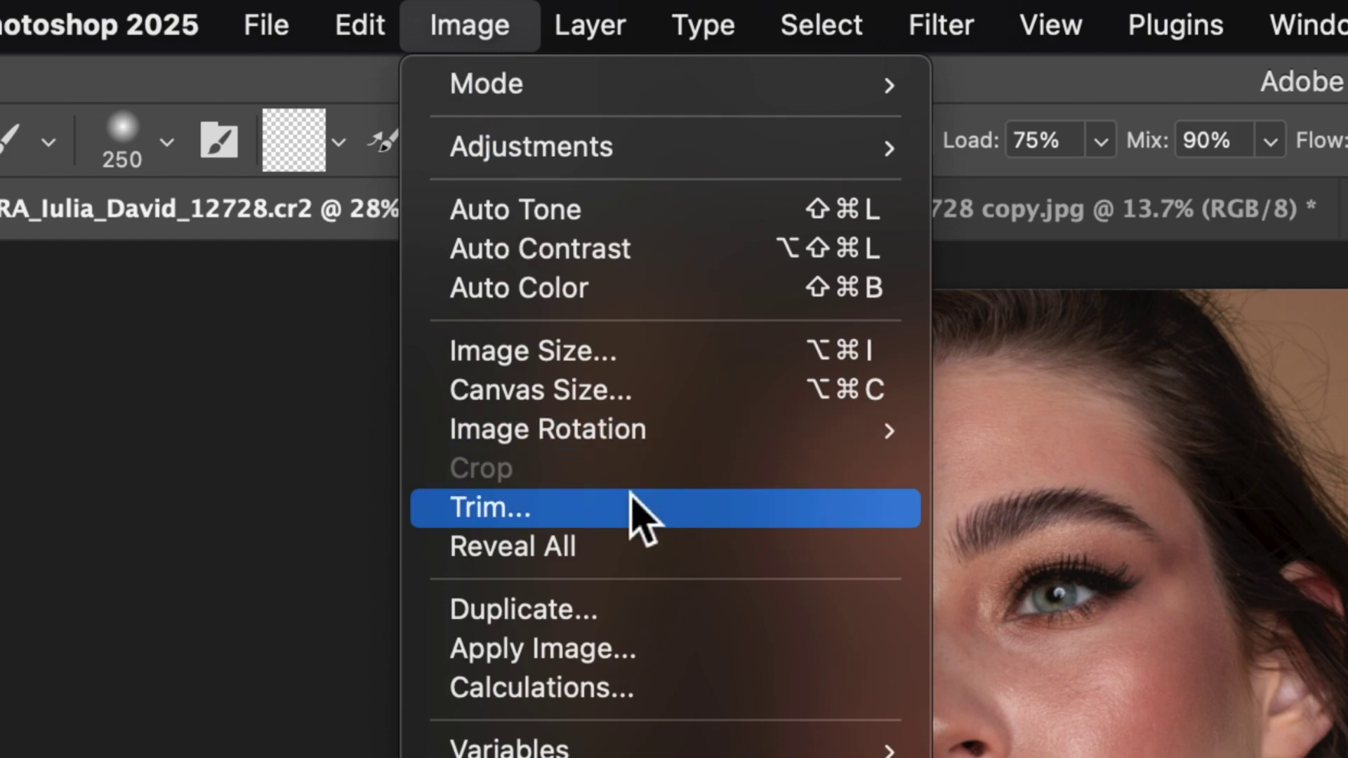
left_click(616, 647)
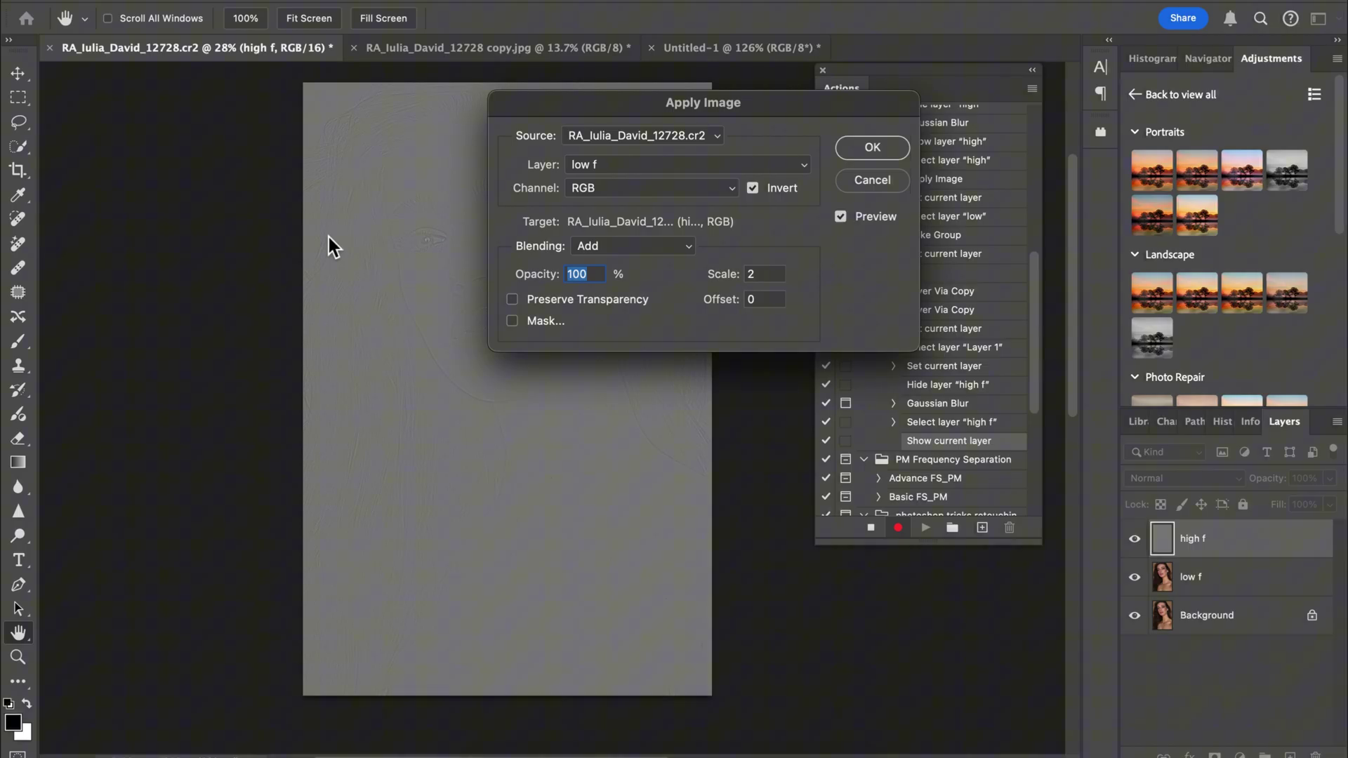
left_click_drag(640, 107, 867, 107)
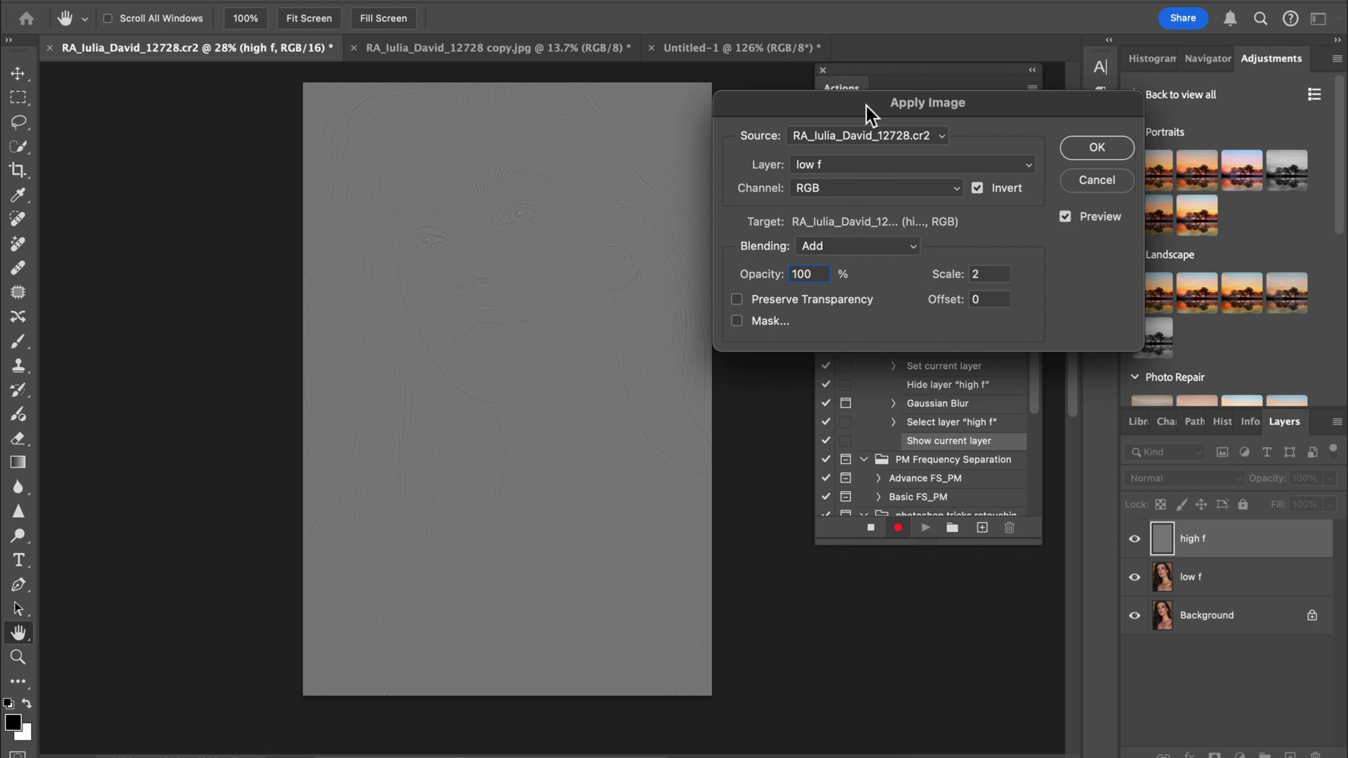
Step: Set Apply Image to source low f, uninverted, Subtract blending, Scale 2, Offset 12
left_click(893, 169)
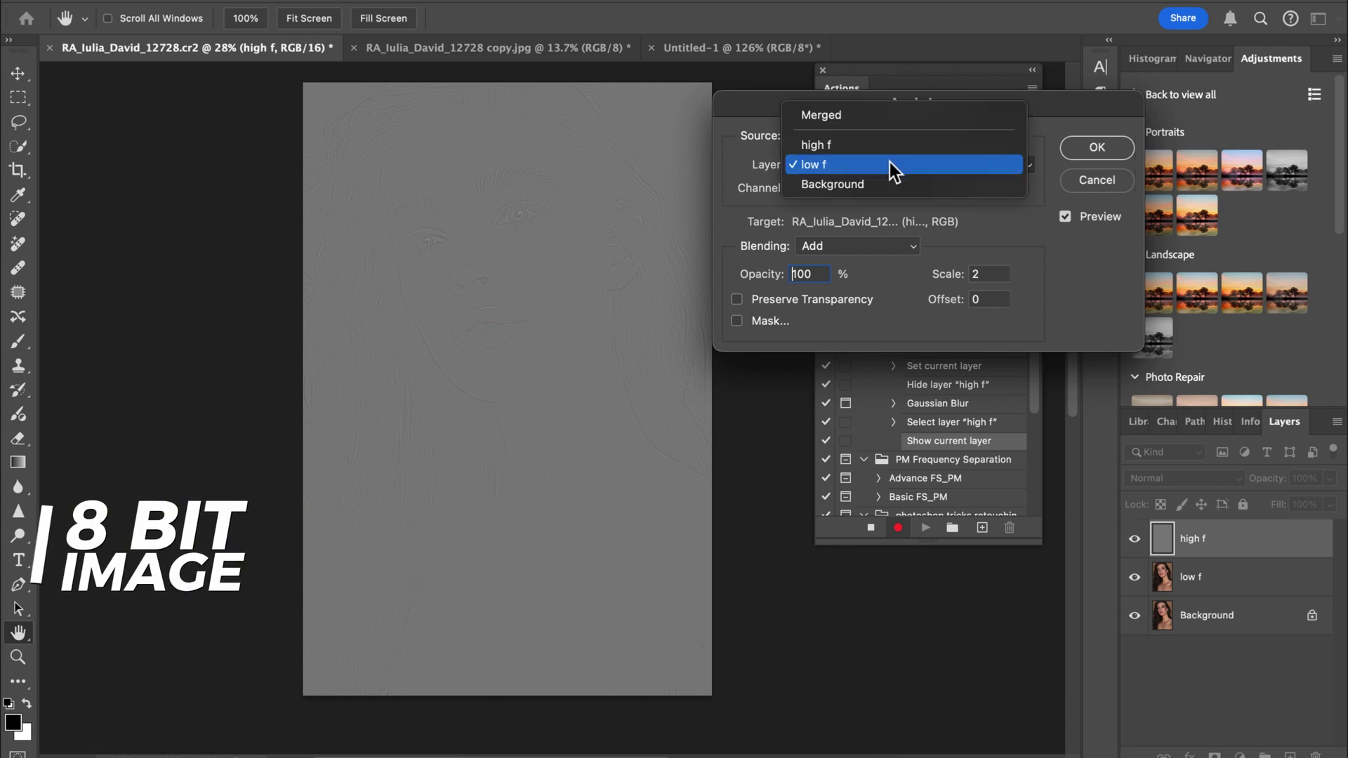
left_click(893, 163)
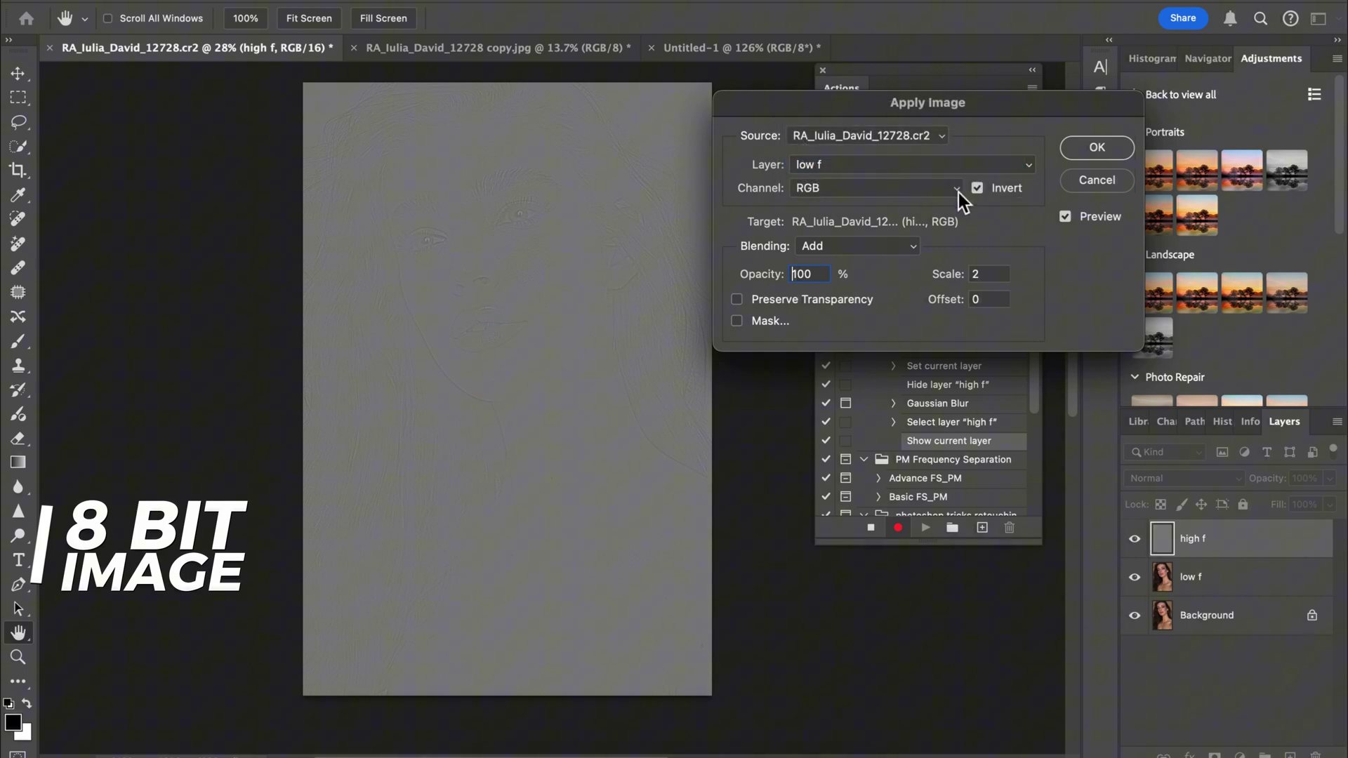
left_click(977, 188)
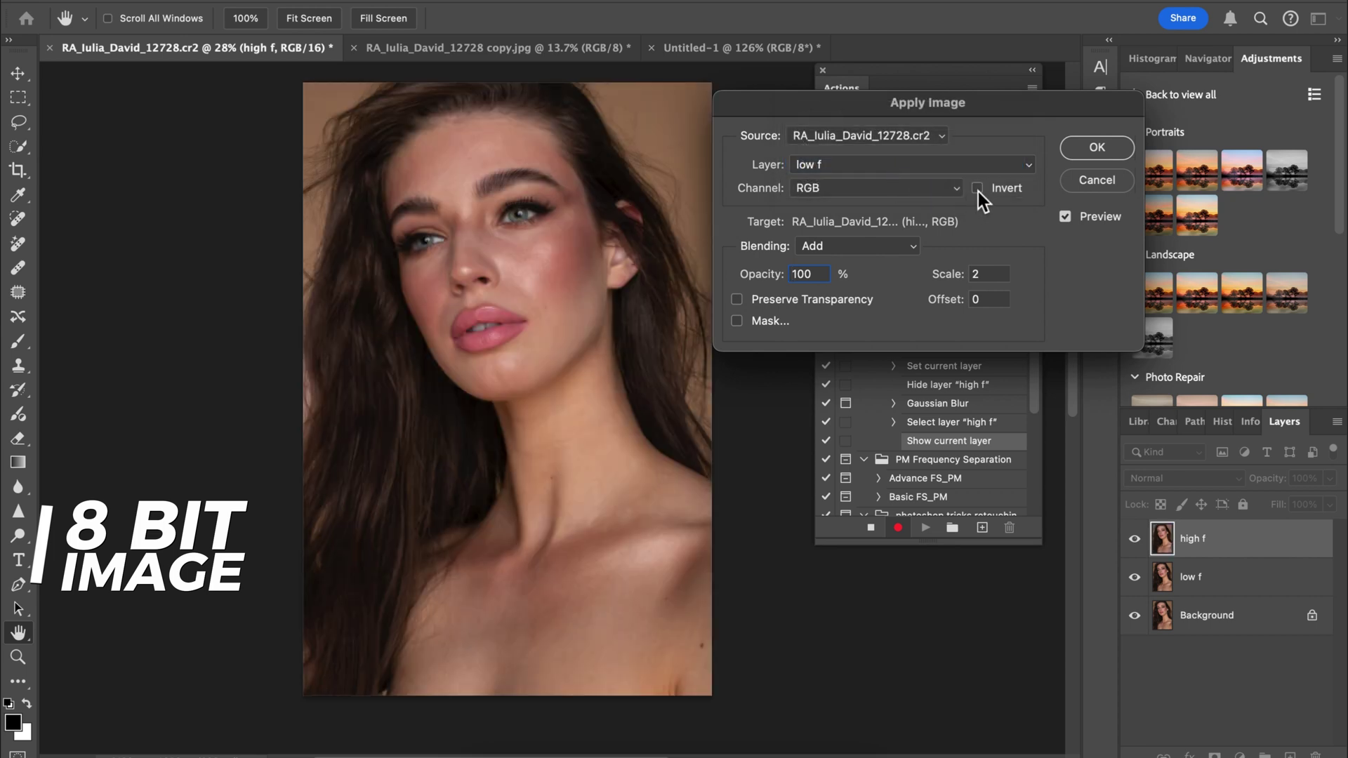
left_click(893, 243)
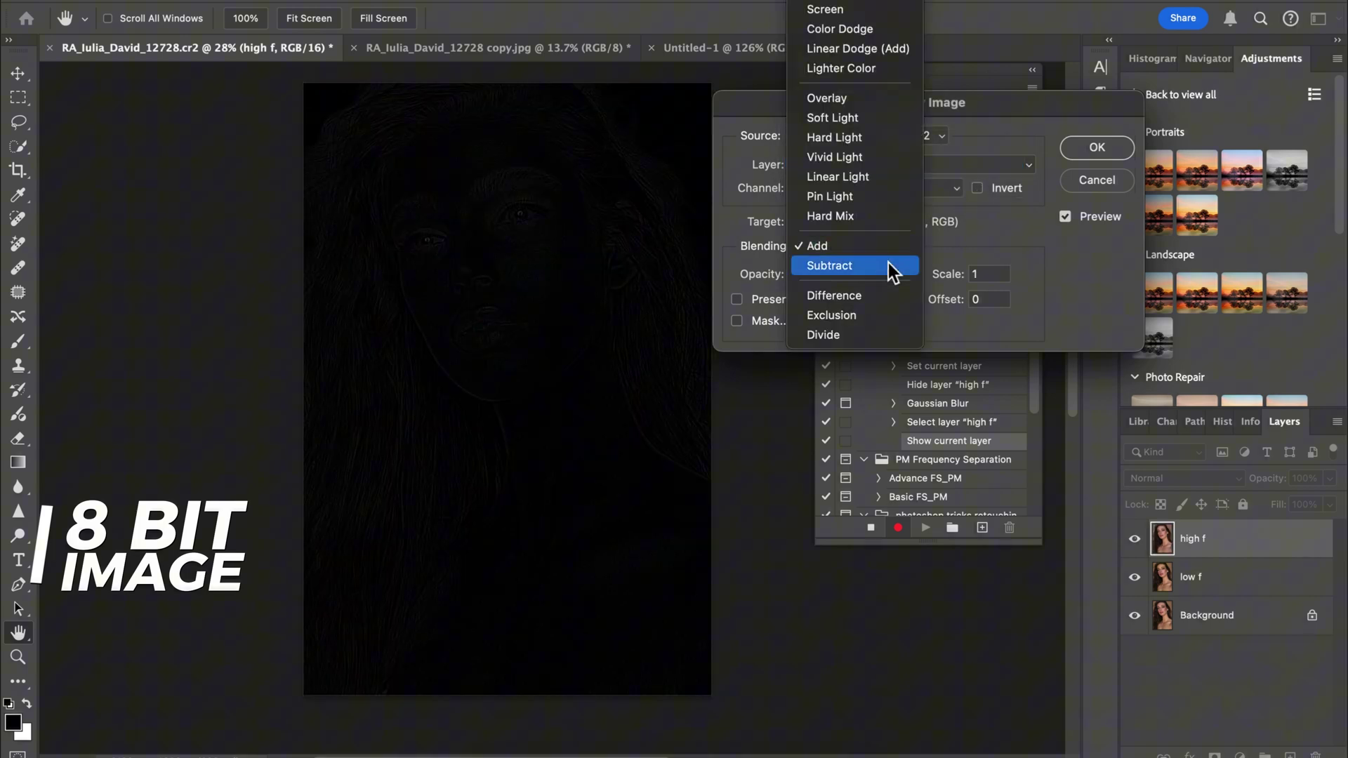
left_click(887, 264)
double_click(999, 278)
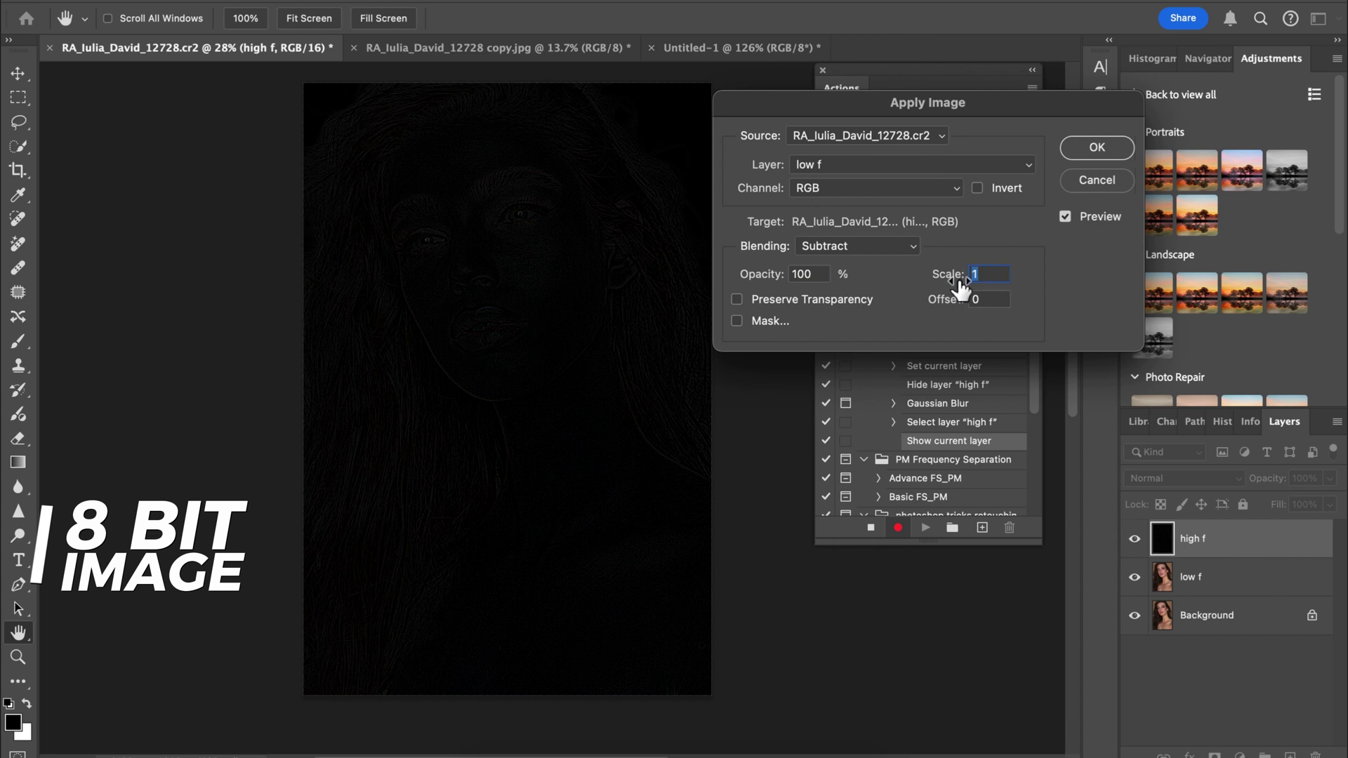
type("2")
double_click(986, 301)
type("12")
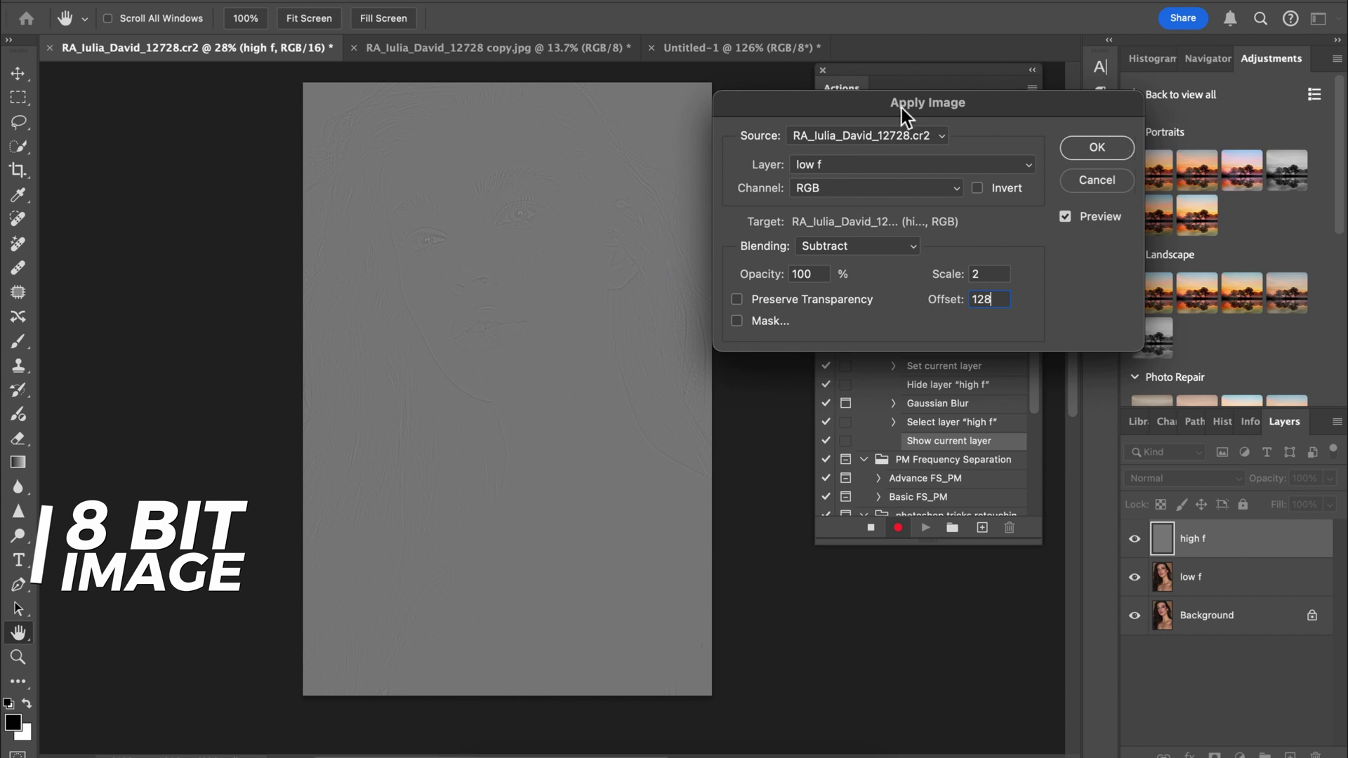
Step: Re-enable Invert on the low f source and switch the blending to Add
mouse_move(902, 108)
left_mouse_down()
mouse_move(955, 107)
mouse_move(907, 109)
left_mouse_up()
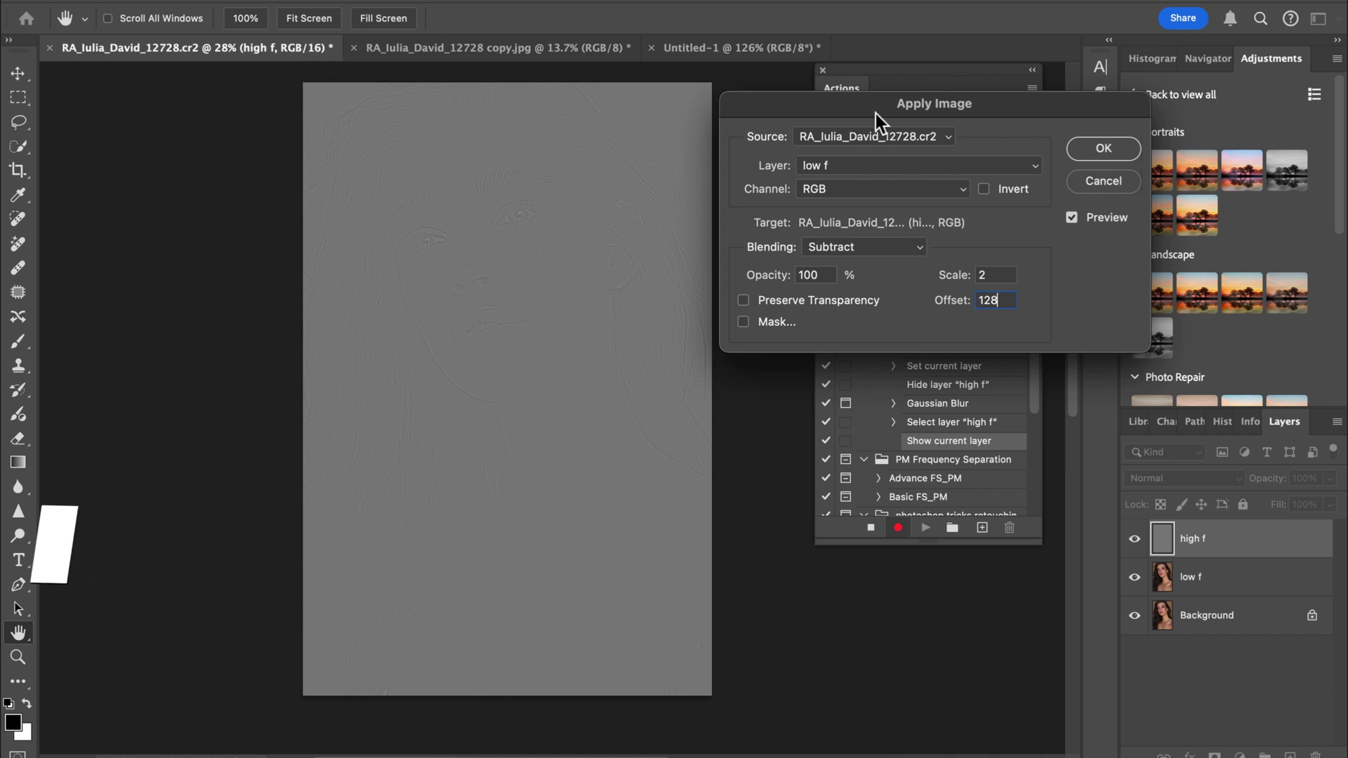
left_click_drag(875, 113, 875, 101)
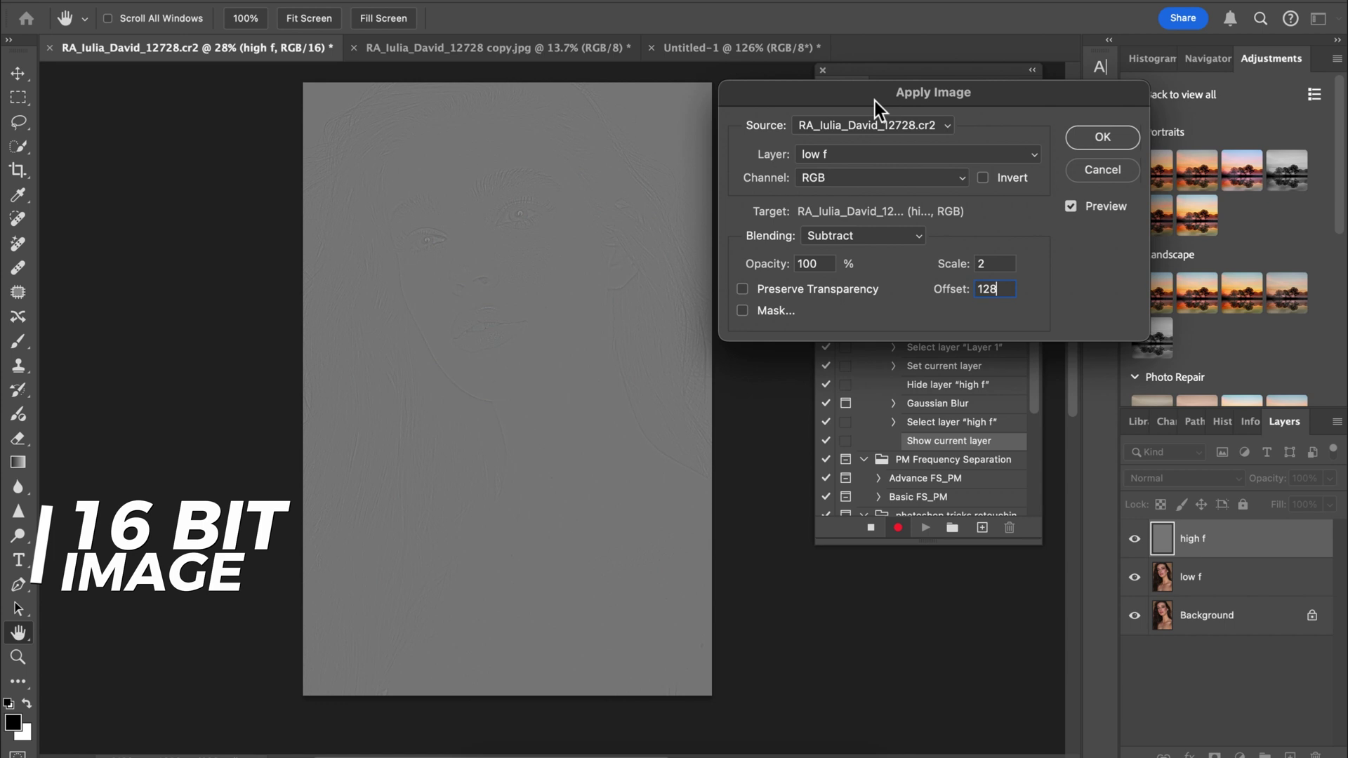
left_click(987, 178)
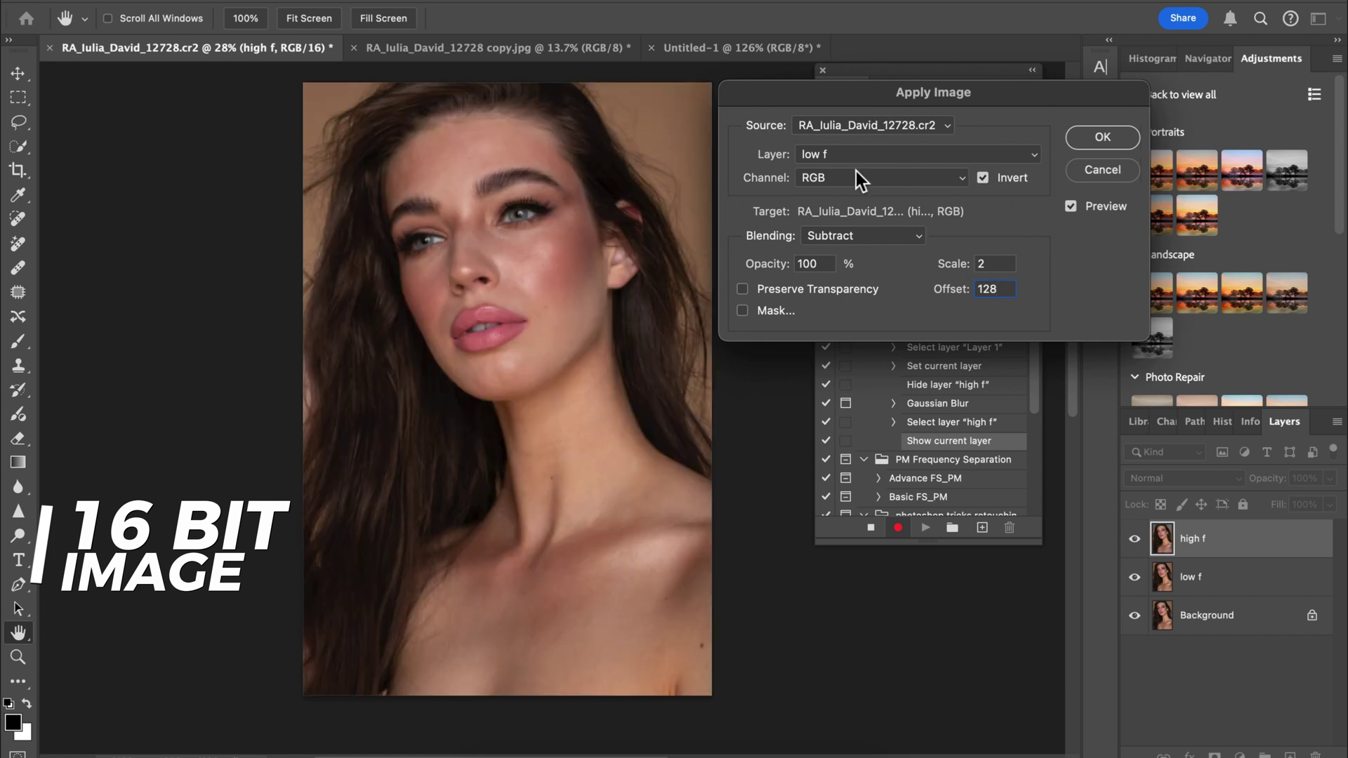
left_click(827, 236)
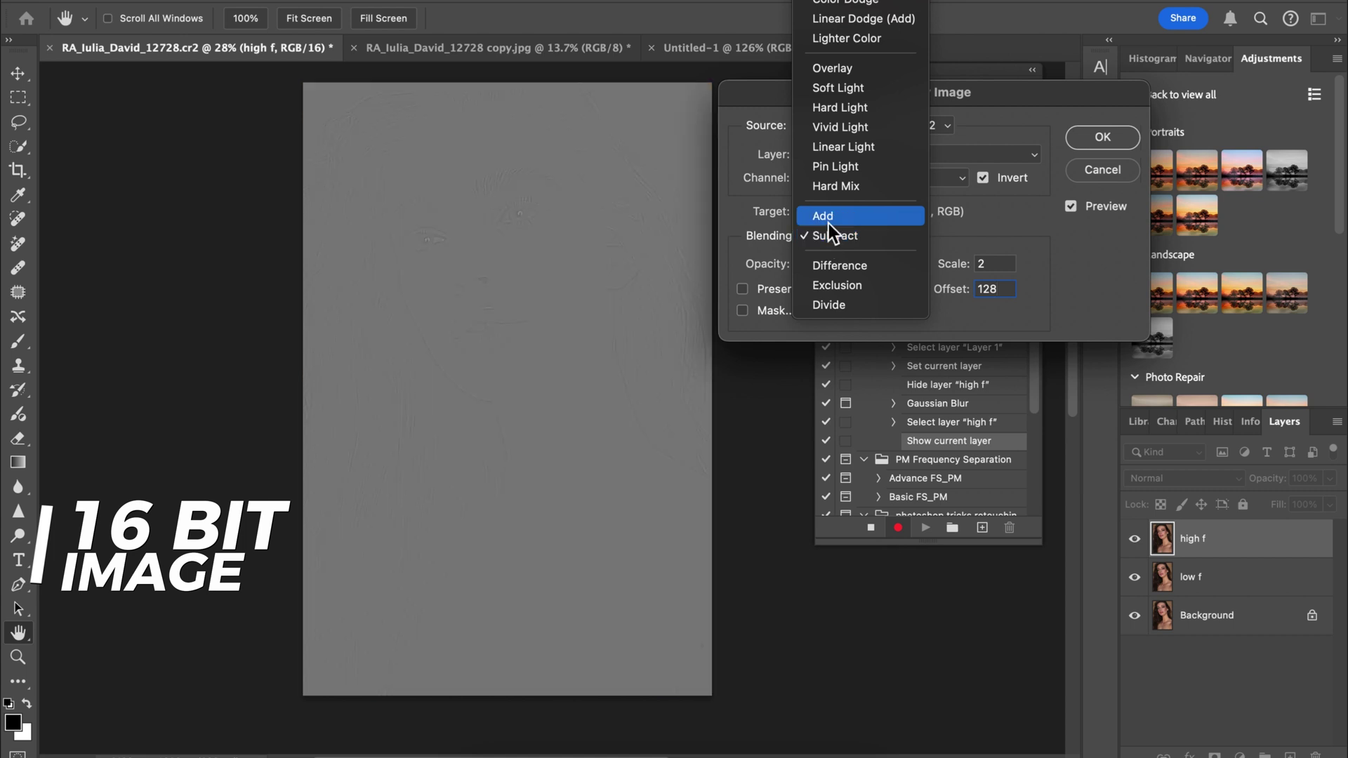
left_click(829, 223)
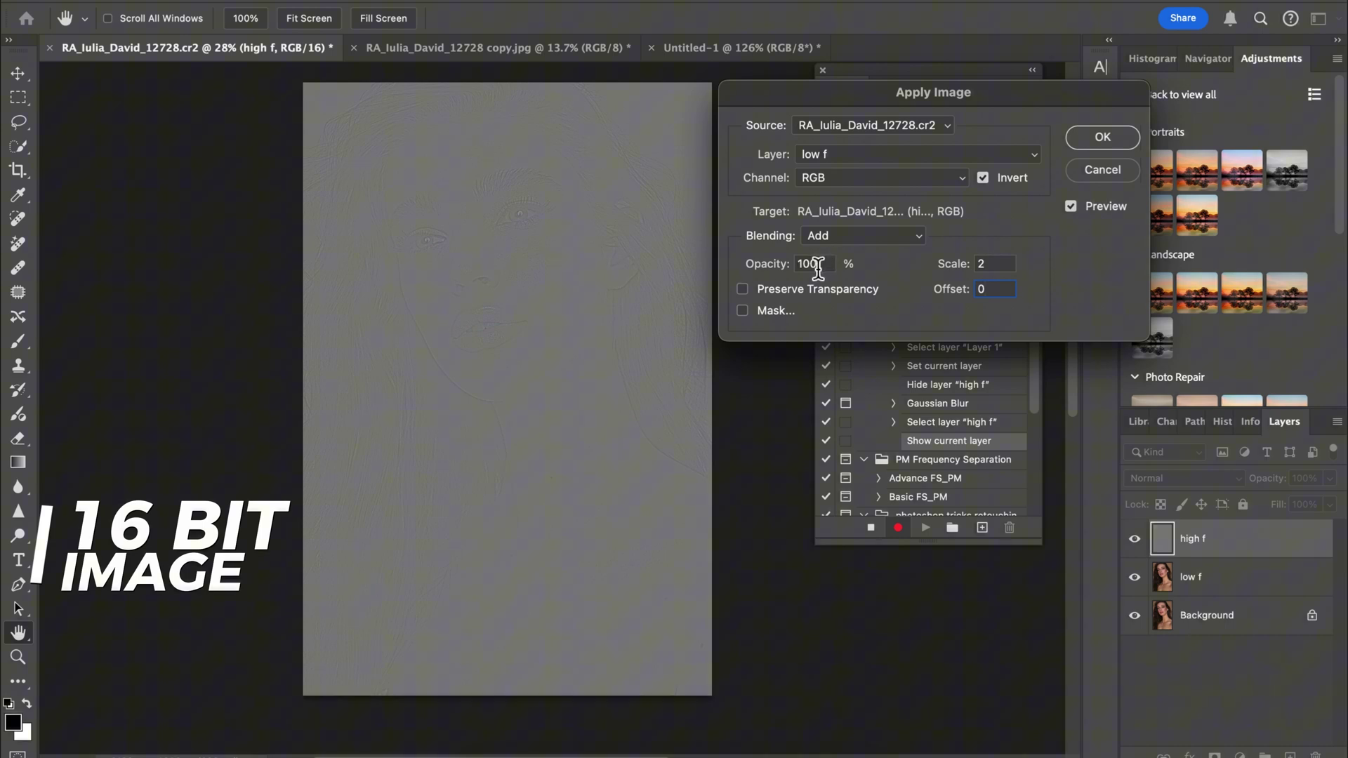
Step: Apply the low f image to high f and set high f's blend mode to Linear Light
left_click(1095, 138)
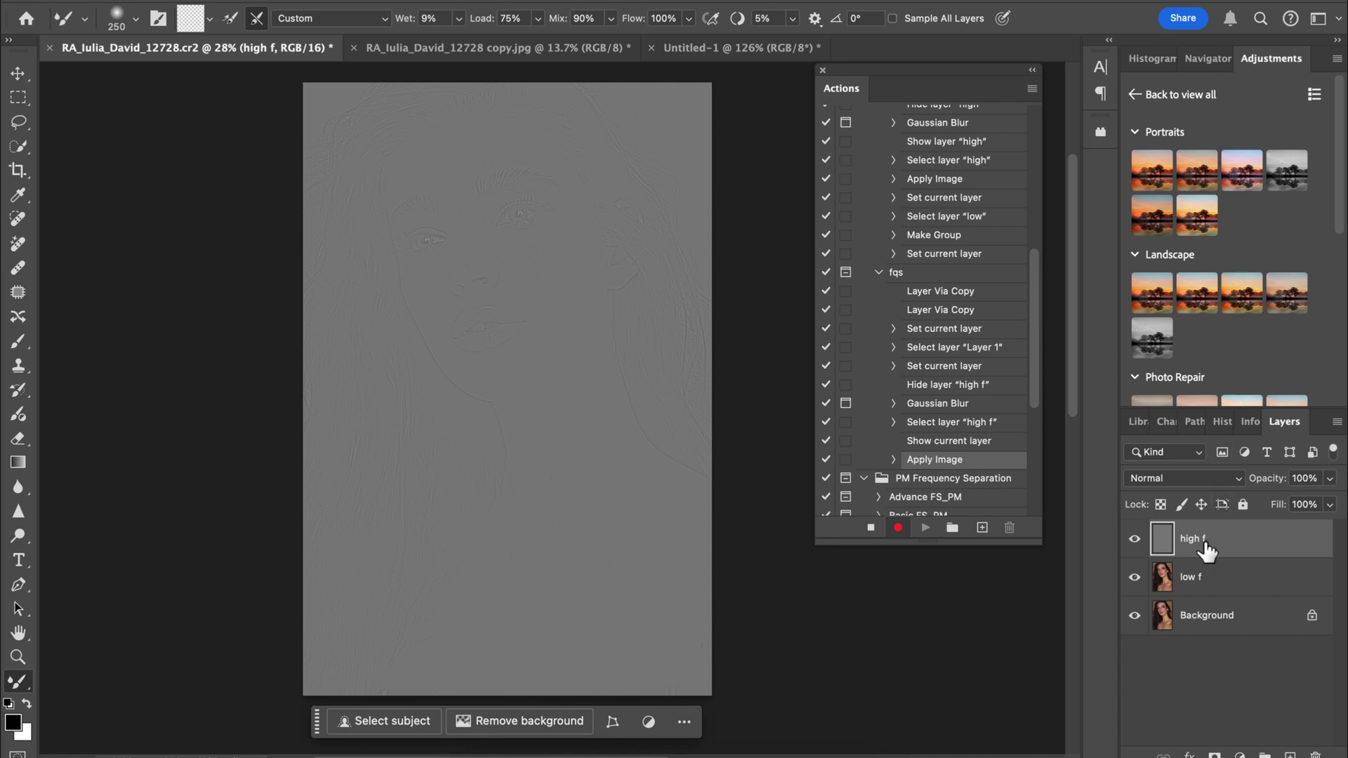
left_click(1190, 479)
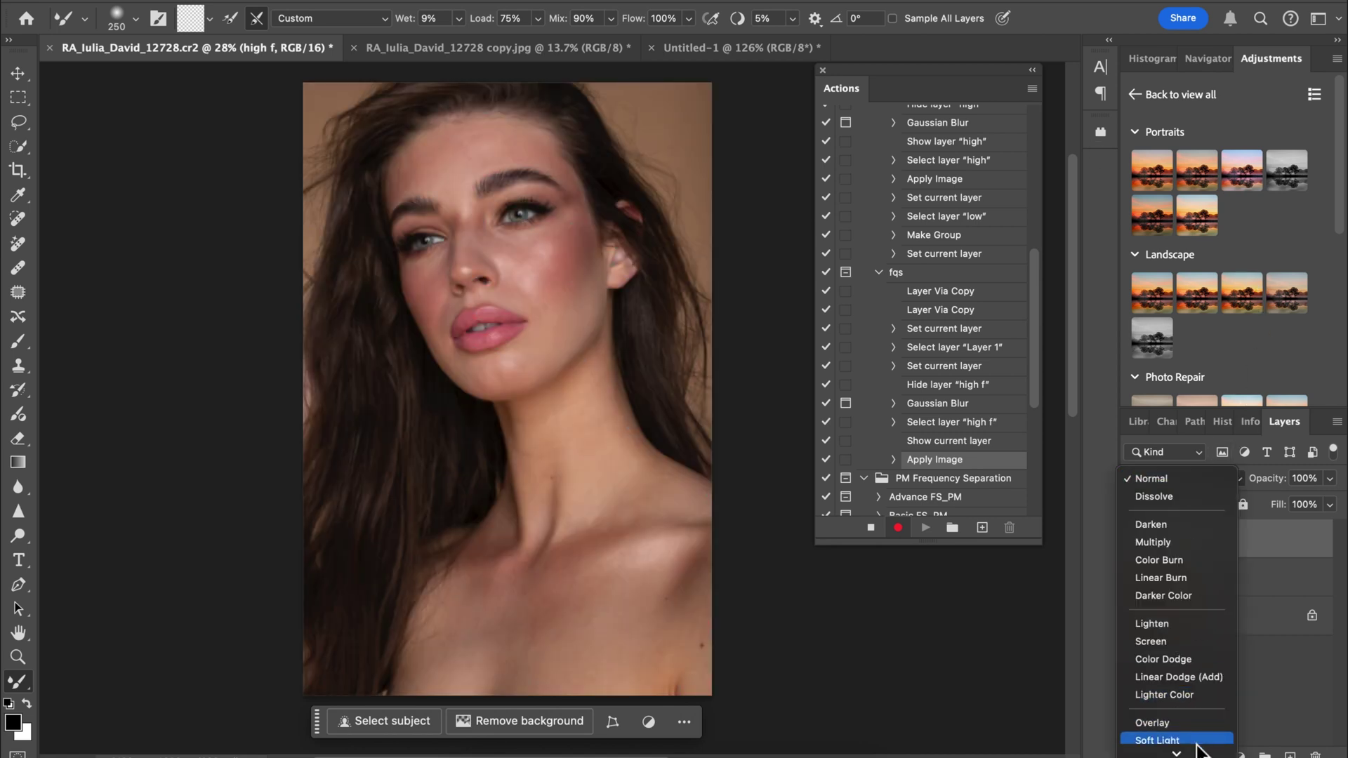
scroll(1196, 750, "down", 5)
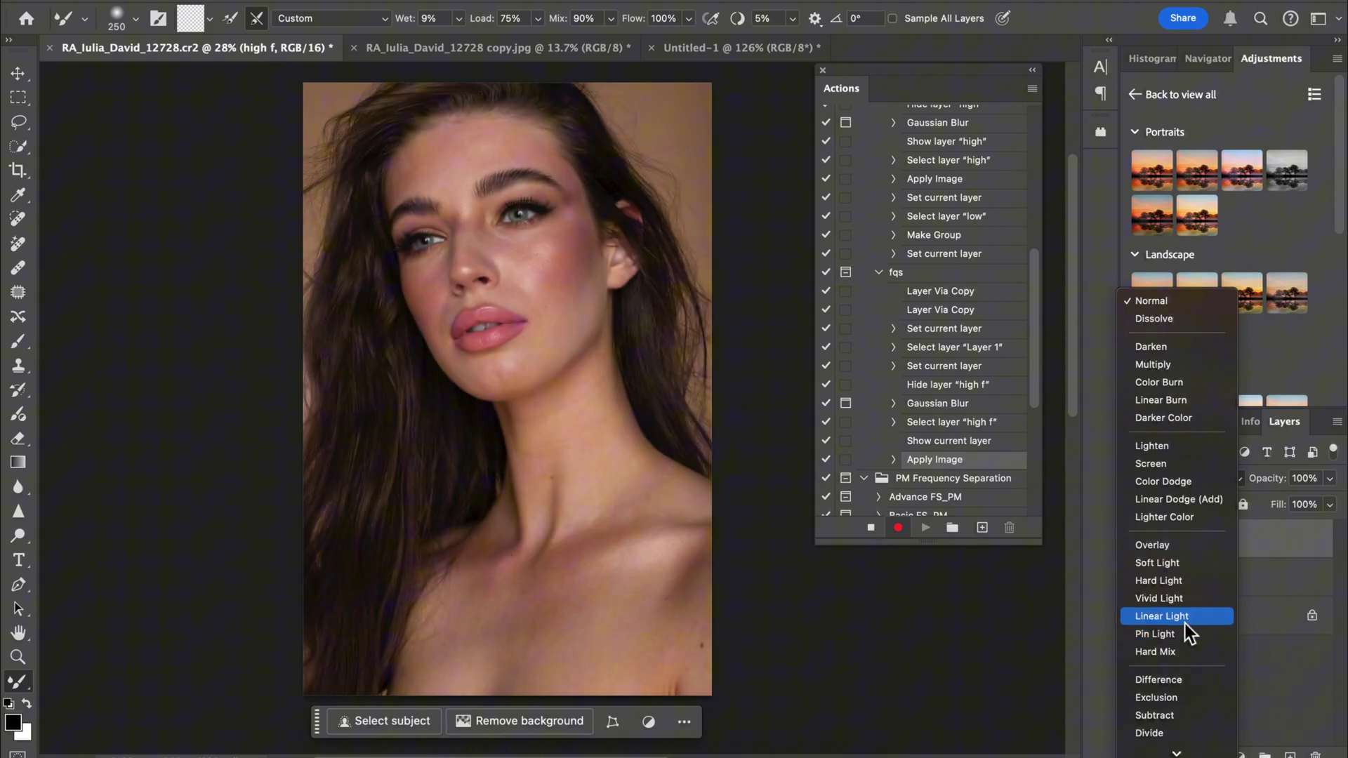
left_click(1185, 622)
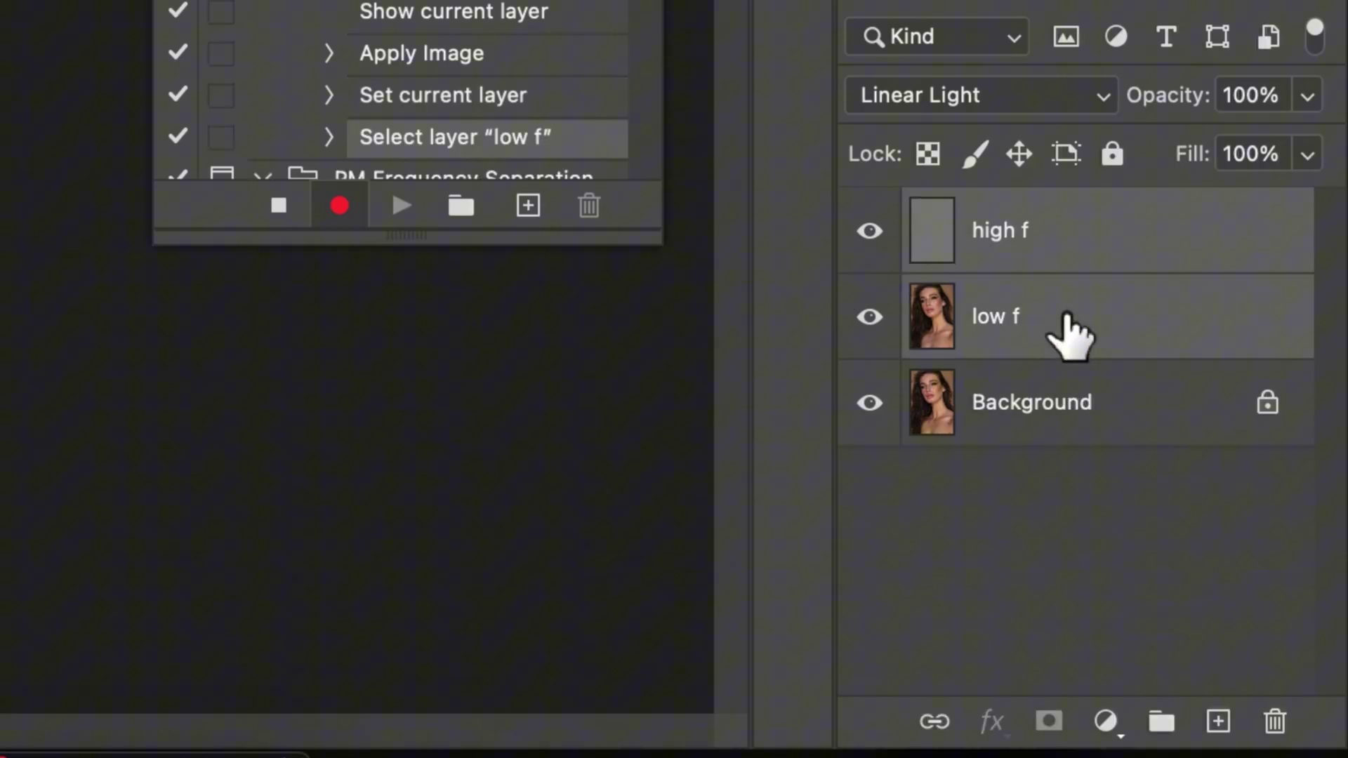
Step: Group high f and low f together and name the group fqs
left_click(1162, 724)
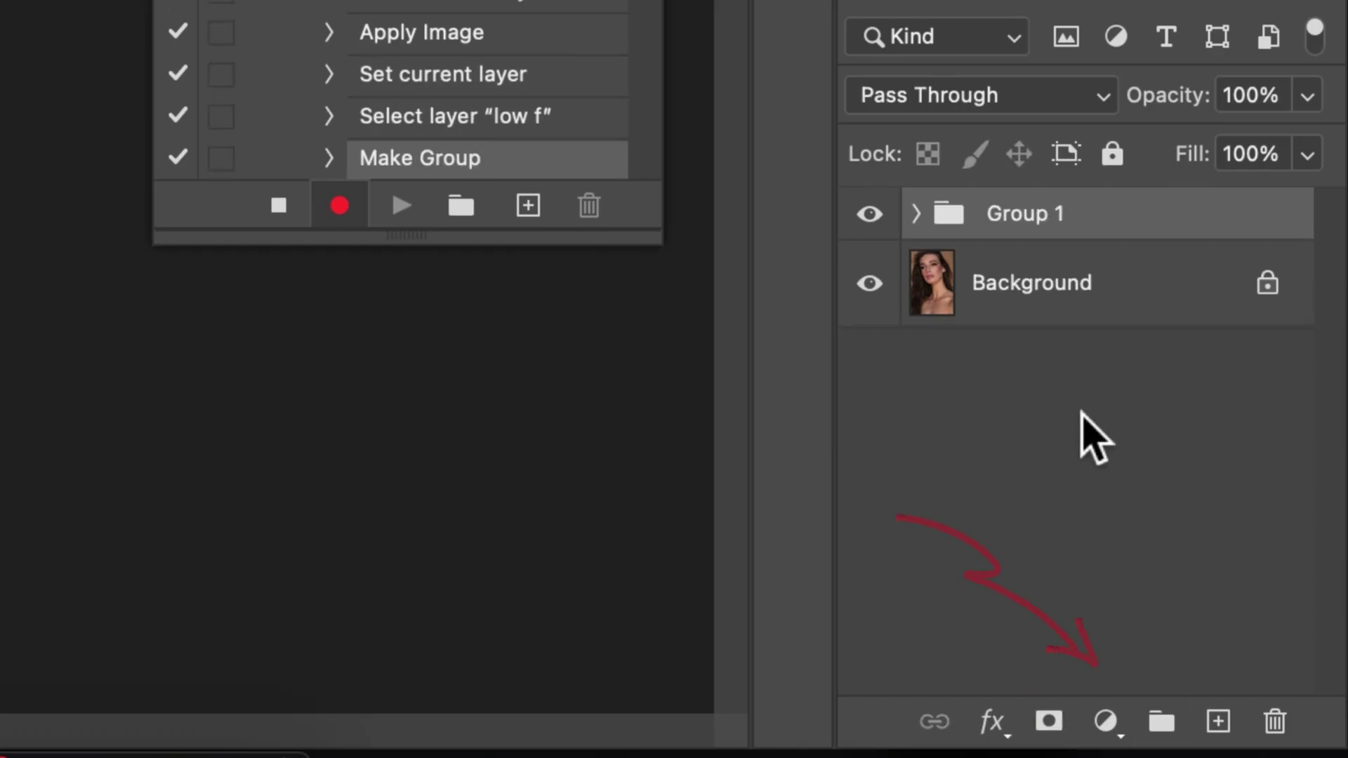
double_click(1046, 214)
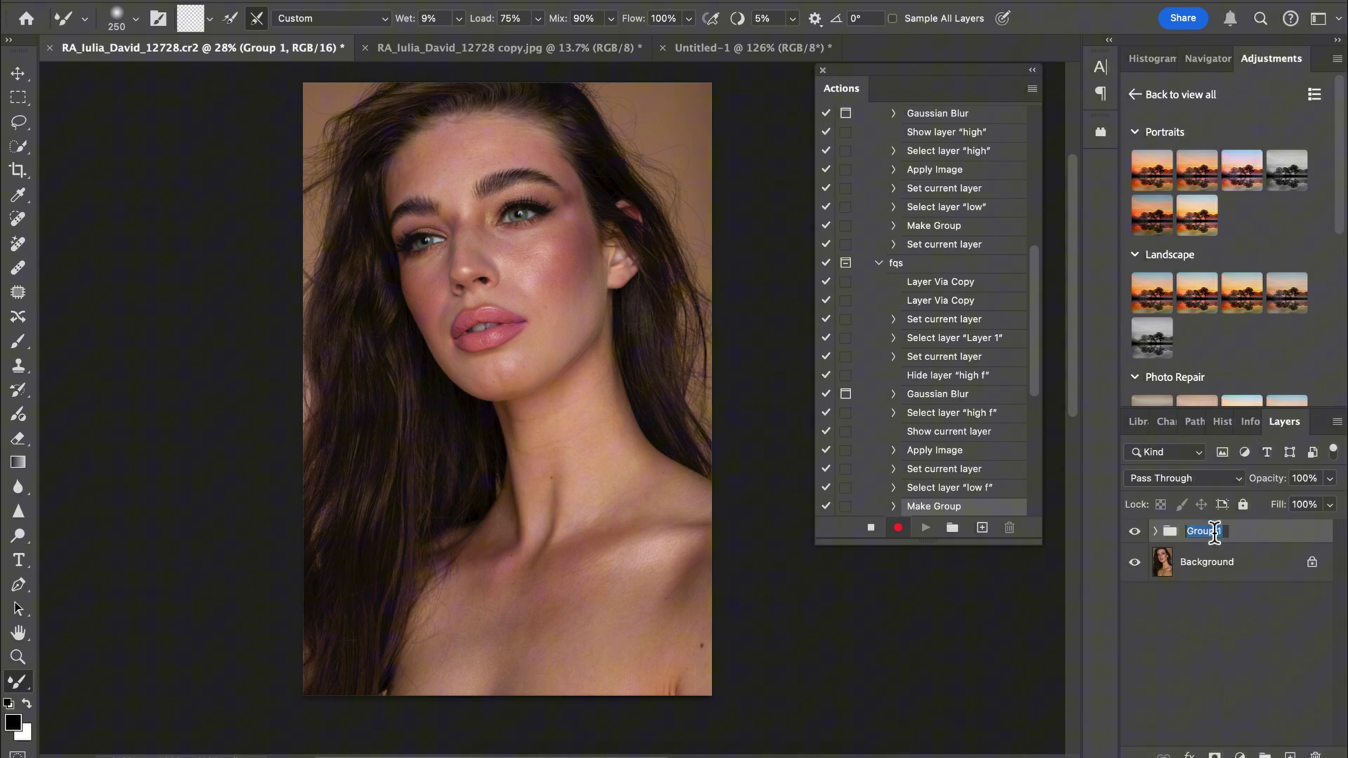
type("f")
key("Return")
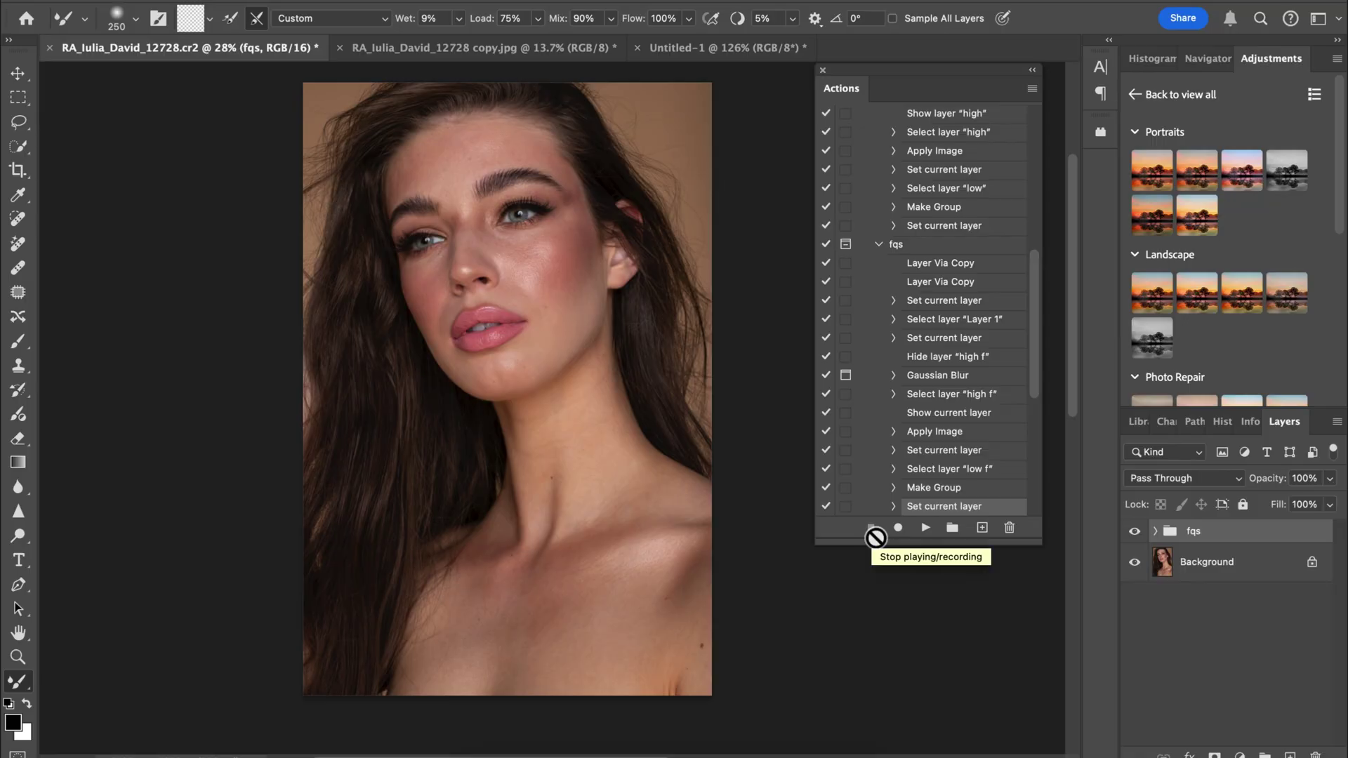
Step: Delete the fqs group layer and select the fqs action for replay
scroll(978, 445, "down", 3)
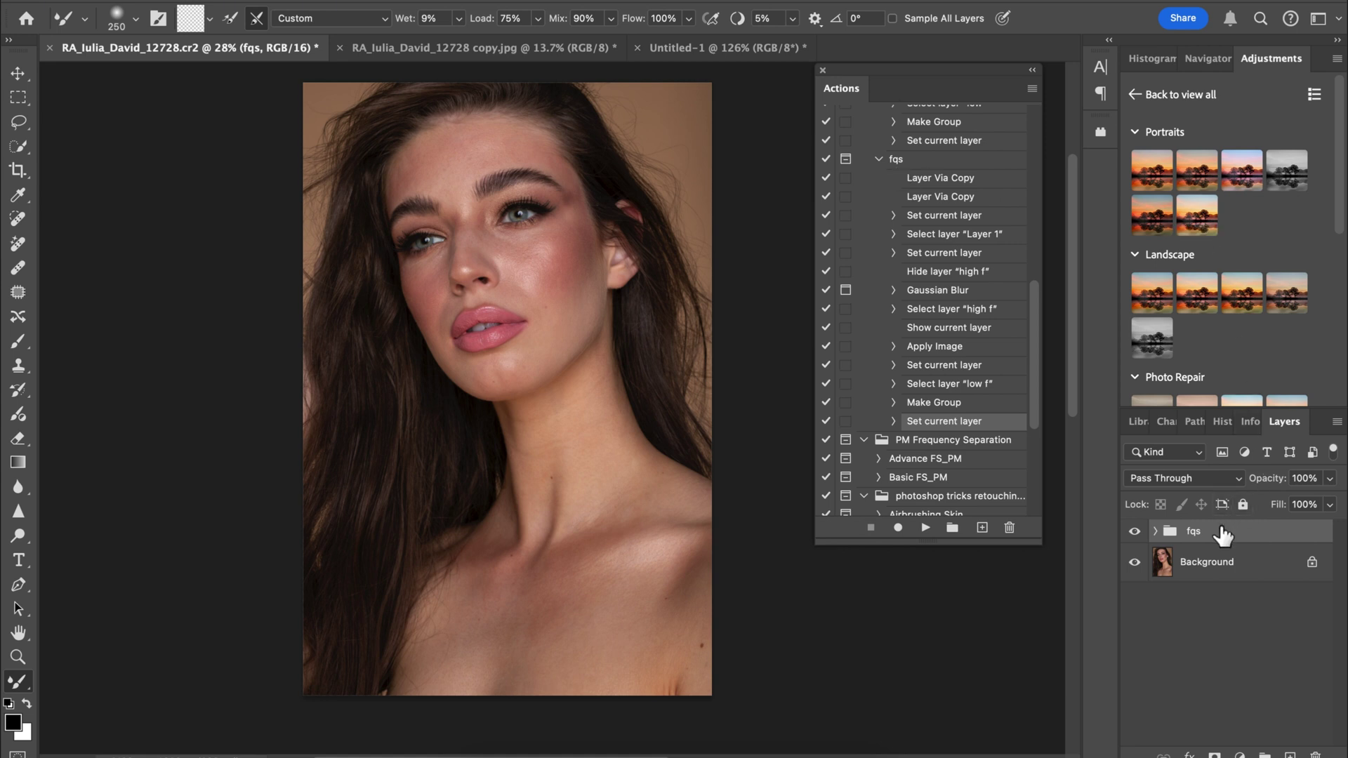
key("Delete")
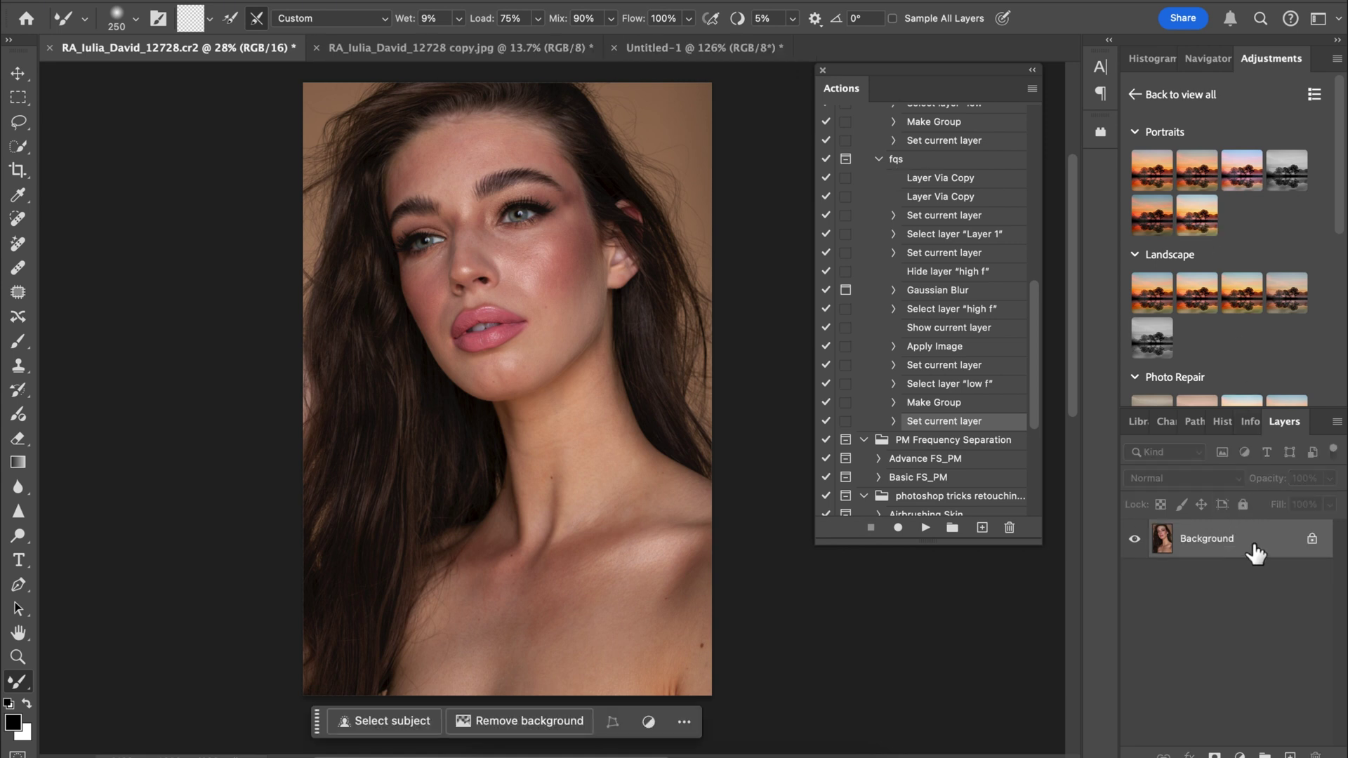
left_click(927, 162)
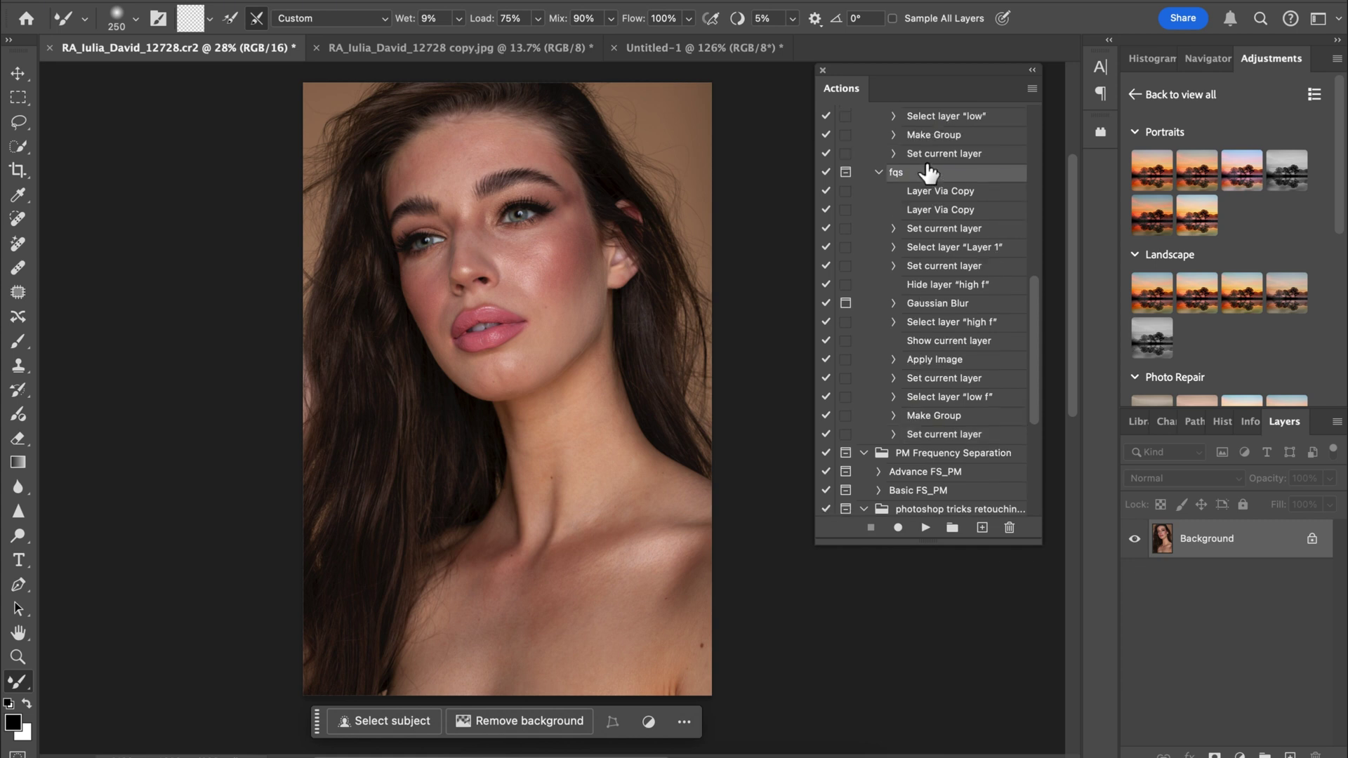
scroll(927, 168, "up", 5)
scroll(928, 169, "up", 2)
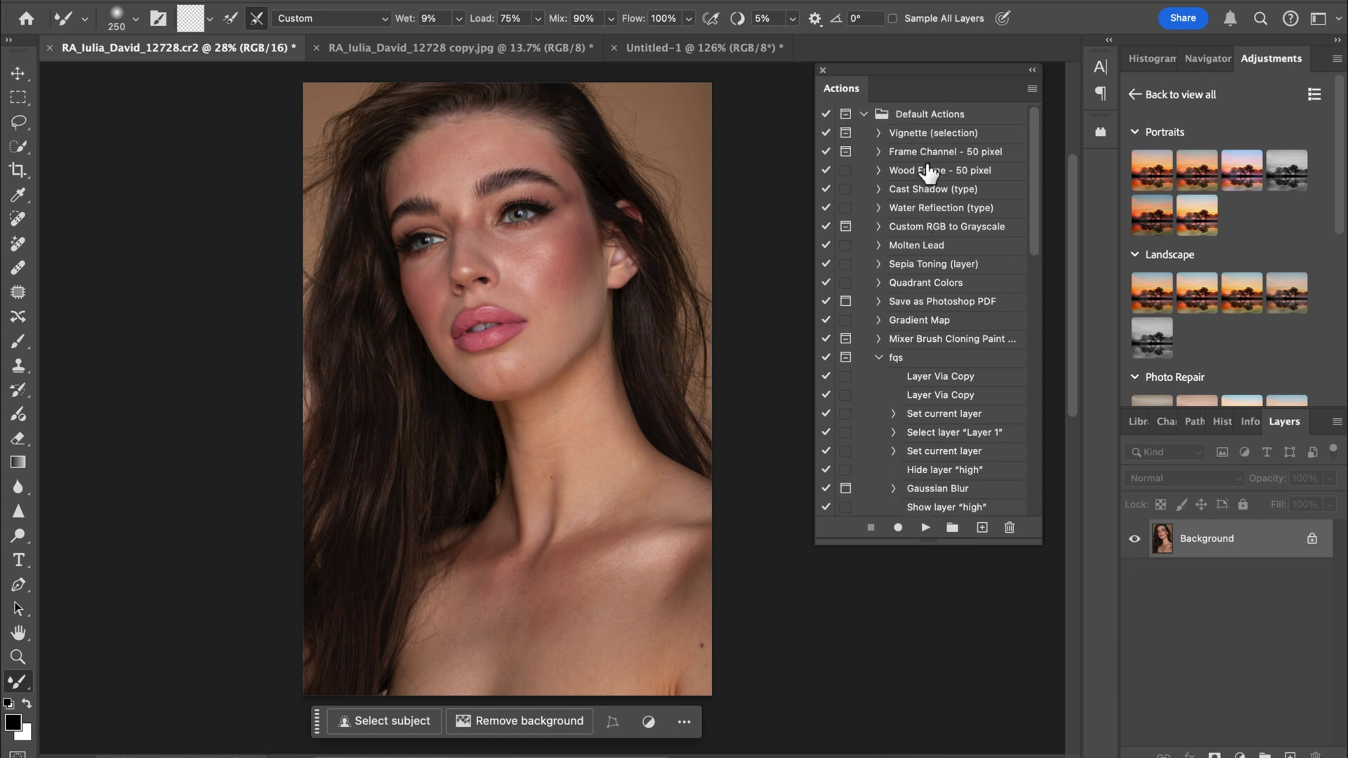
scroll(929, 172, "down", 1)
scroll(929, 172, "up", 1)
scroll(929, 172, "down", 10)
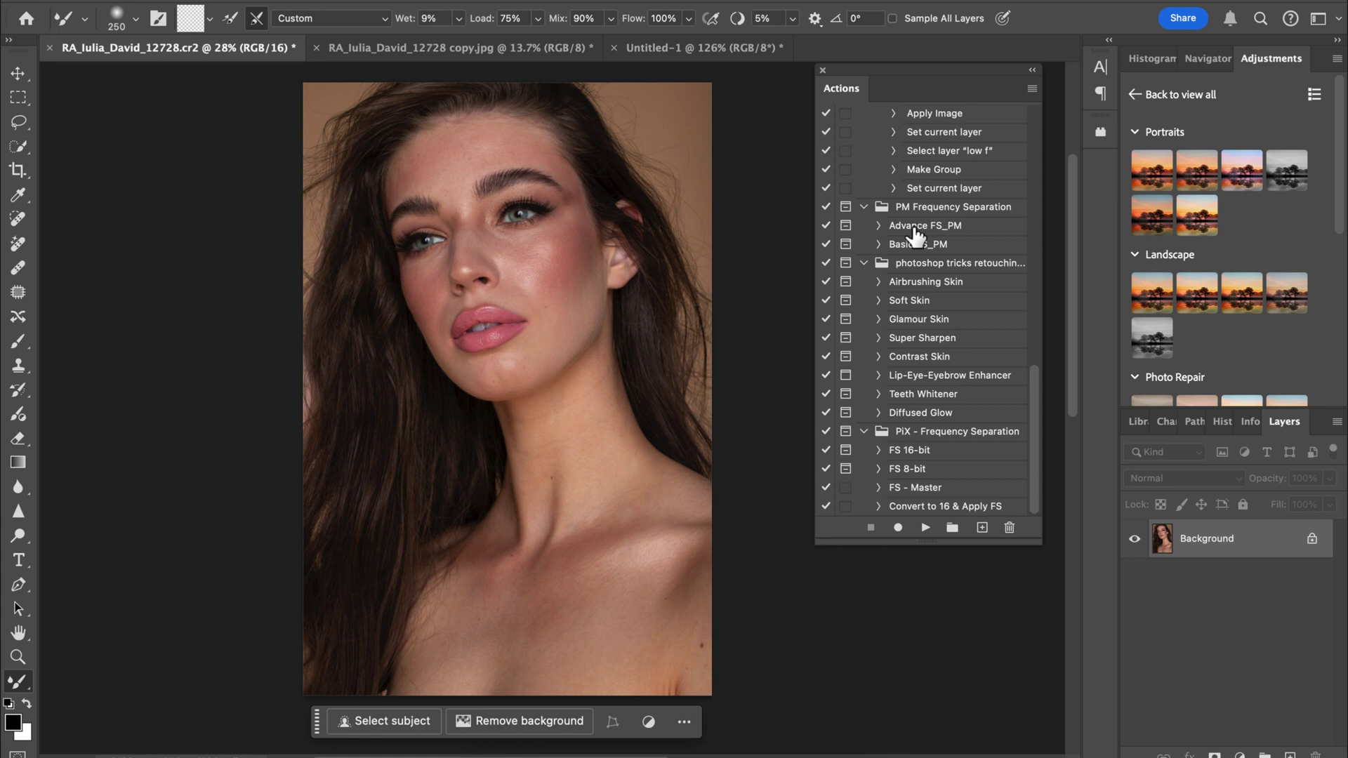
scroll(914, 235, "up", 5)
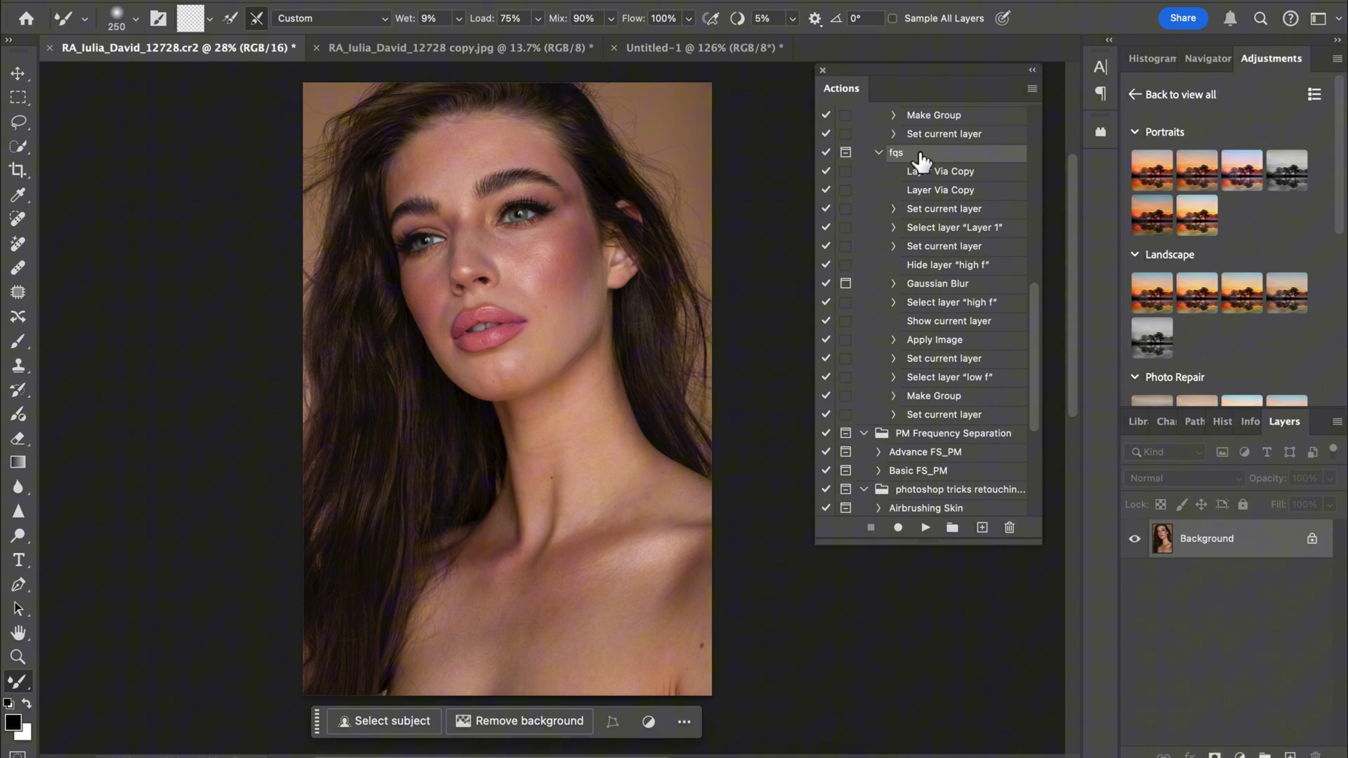
Step: Replay the fqs action on the portrait and accept the 6.0 pixel Gaussian Blur
left_click(926, 530)
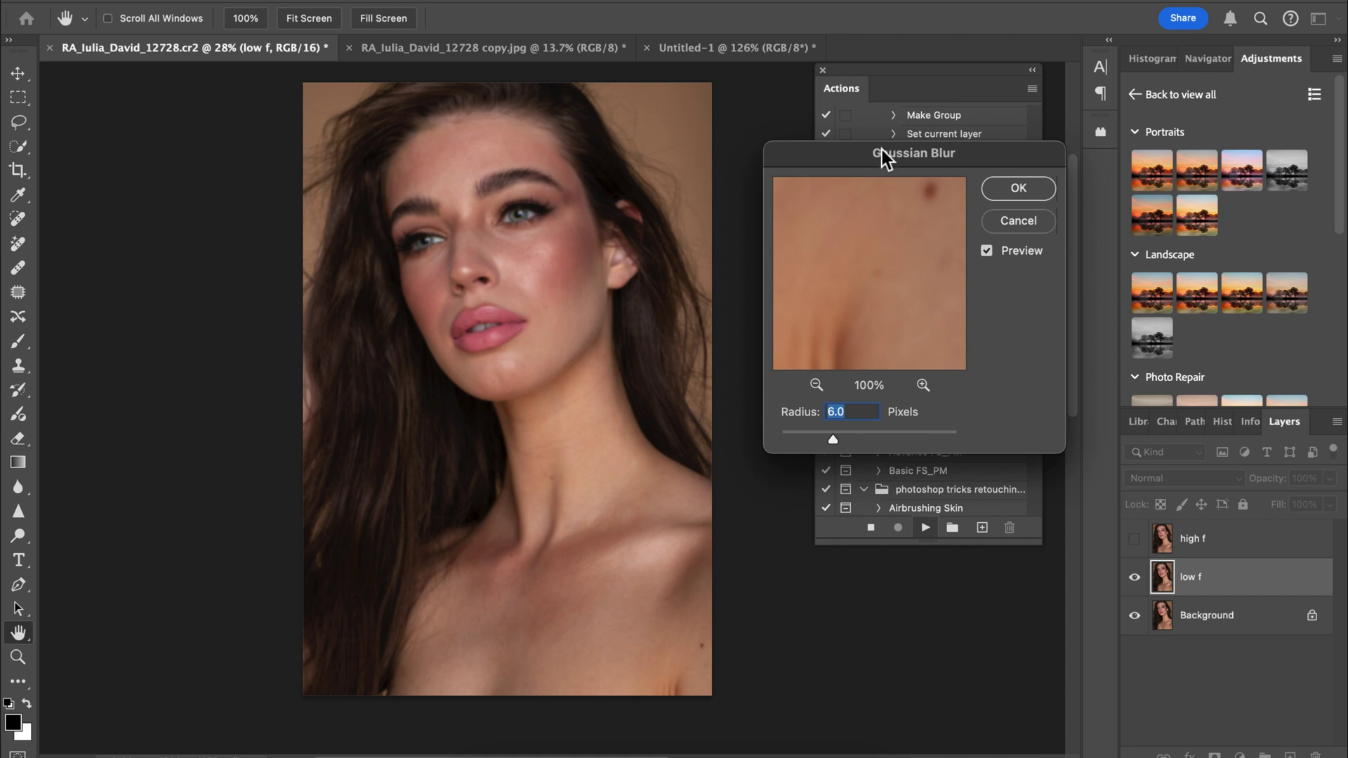
left_click(821, 386)
left_click(820, 385)
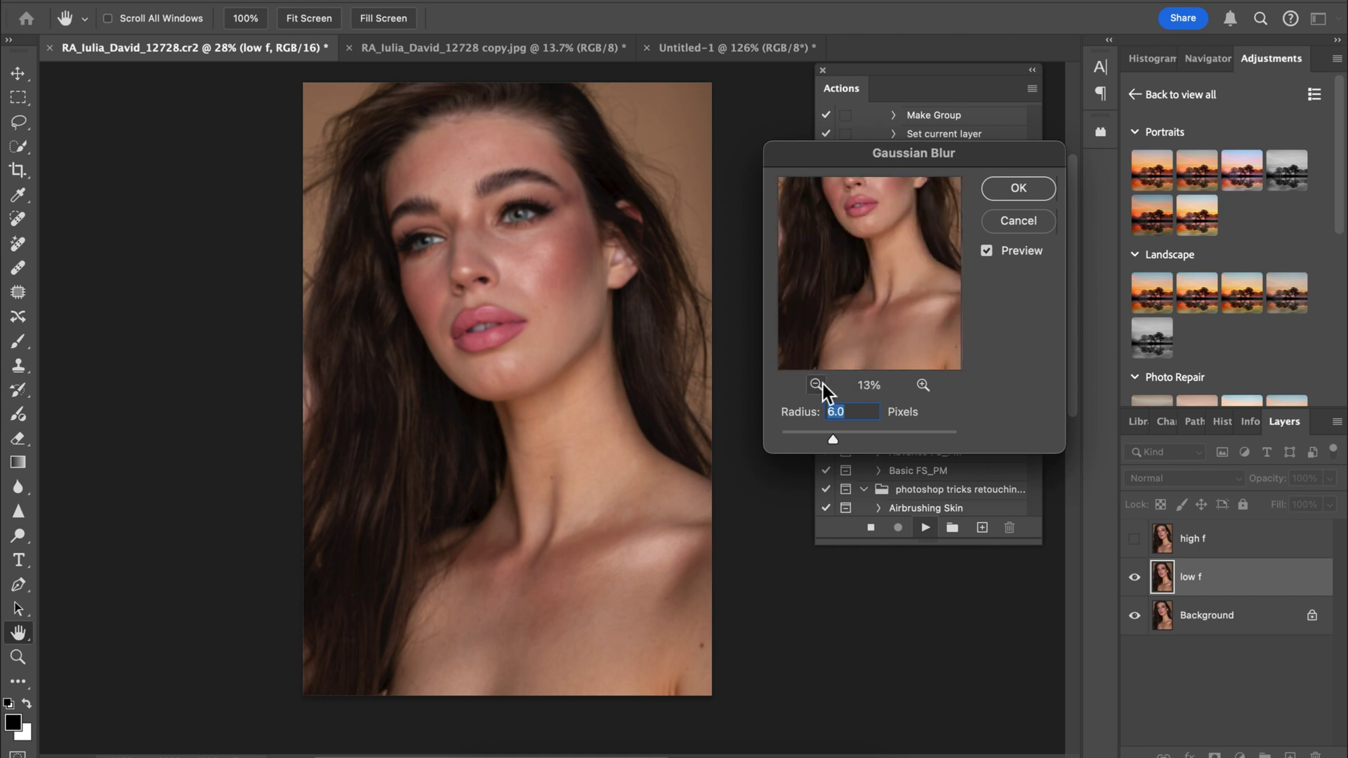
left_click_drag(857, 277, 865, 384)
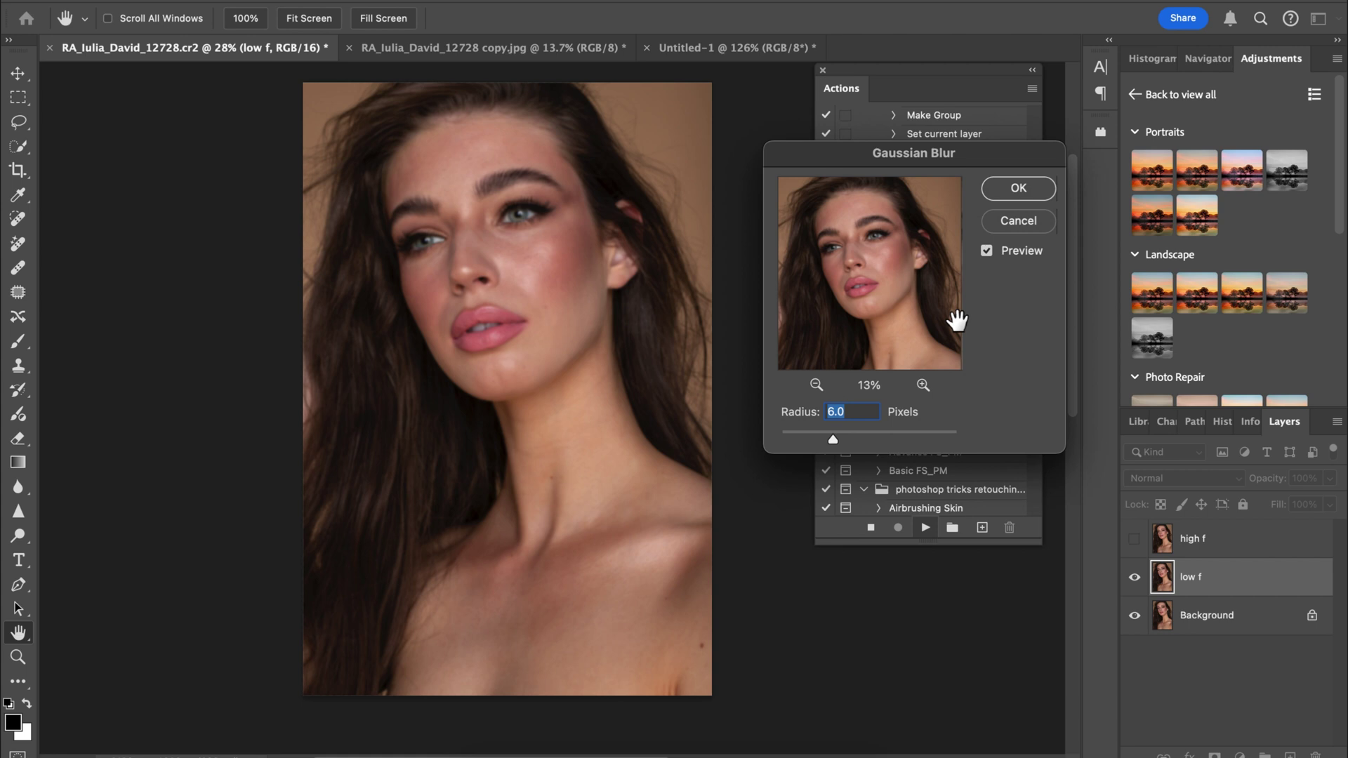
left_click(1007, 188)
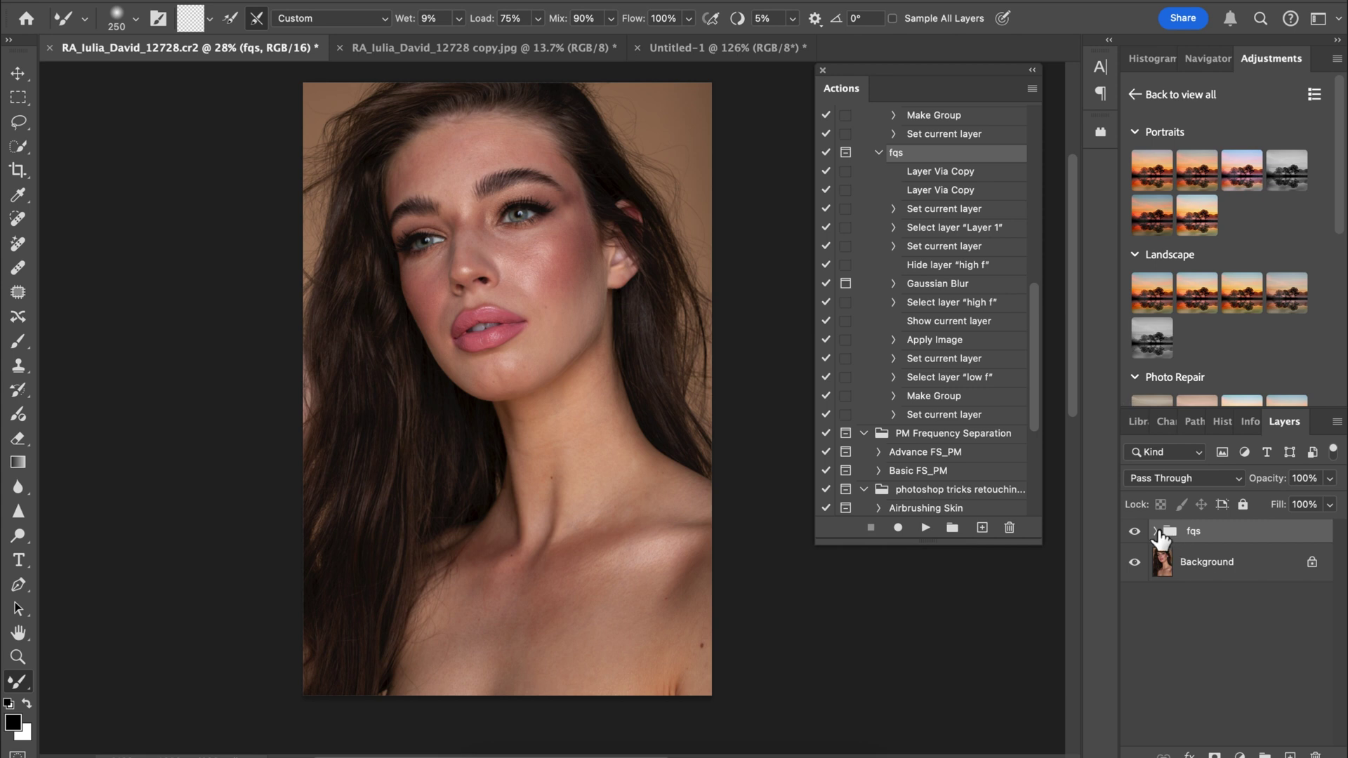
left_click(1156, 532)
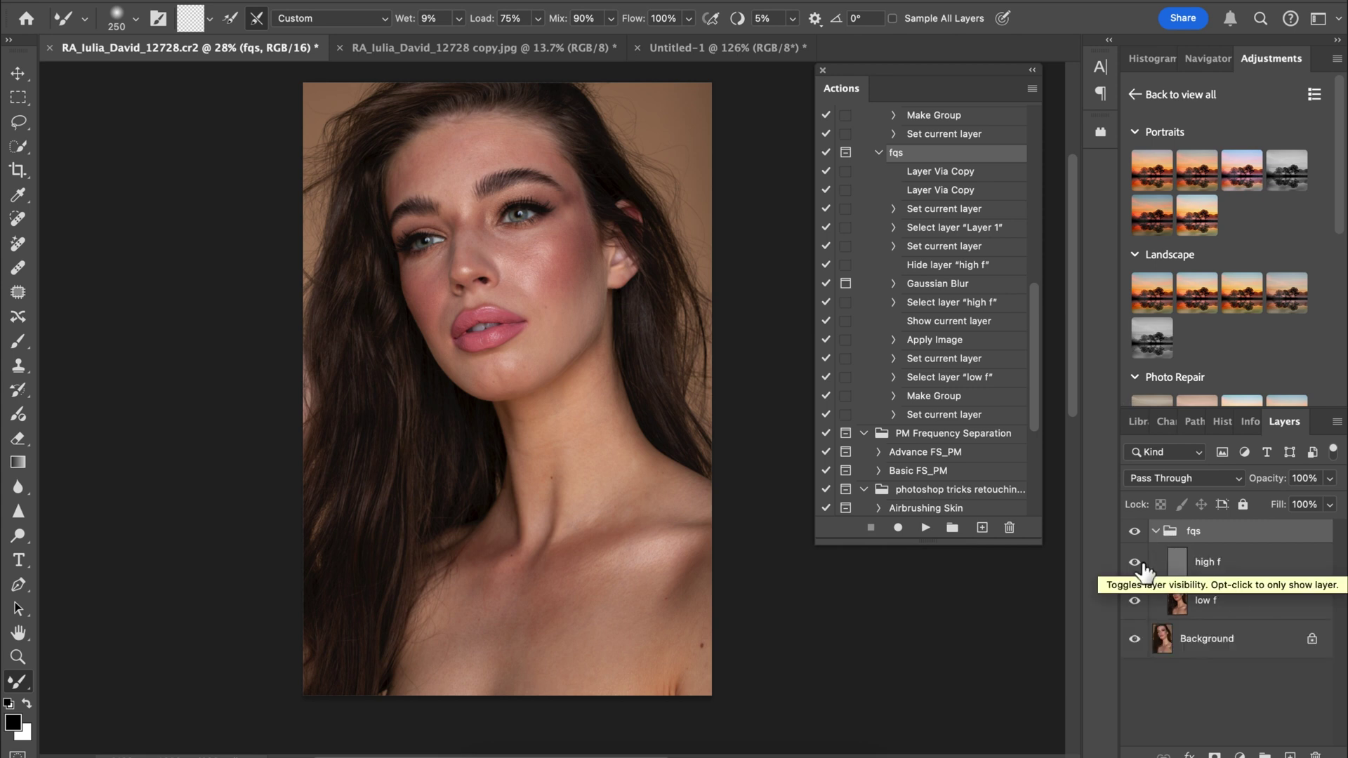
left_click(1186, 602)
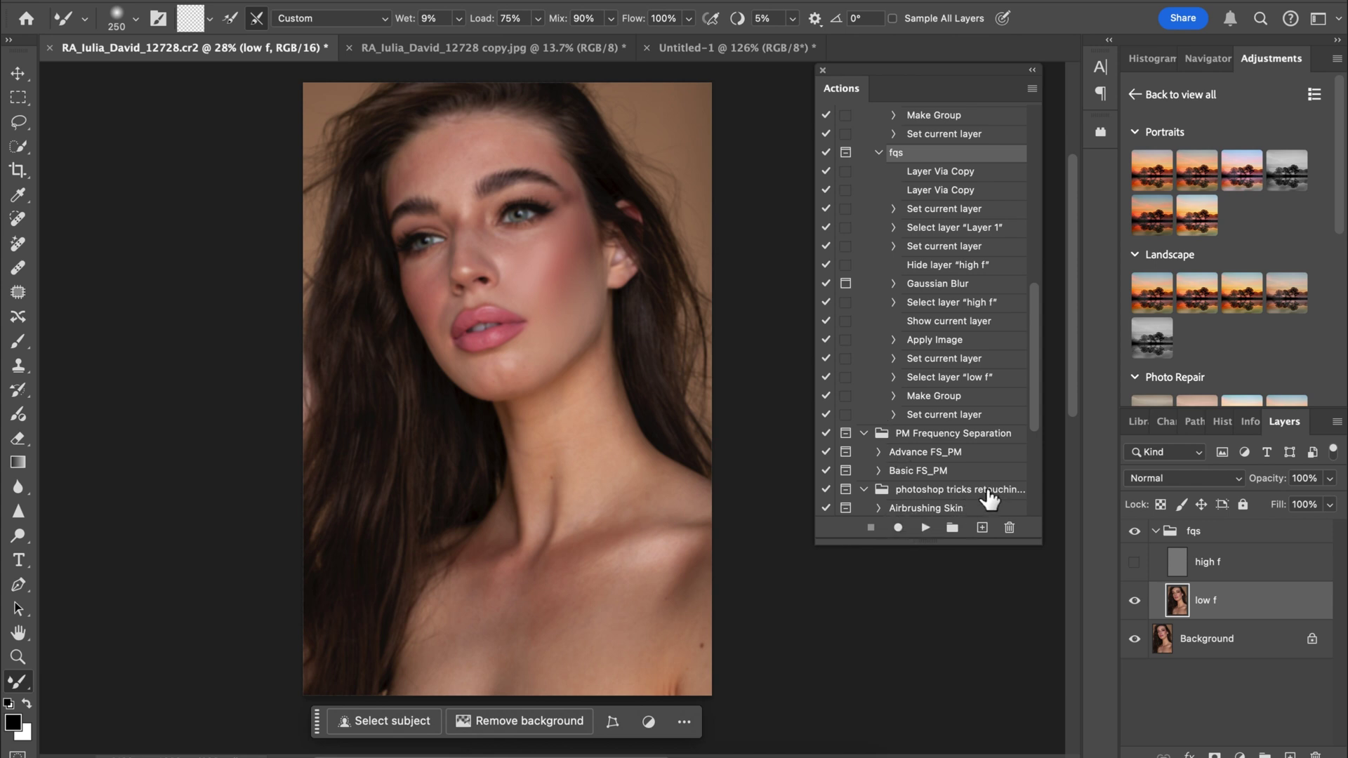
left_click(1155, 532)
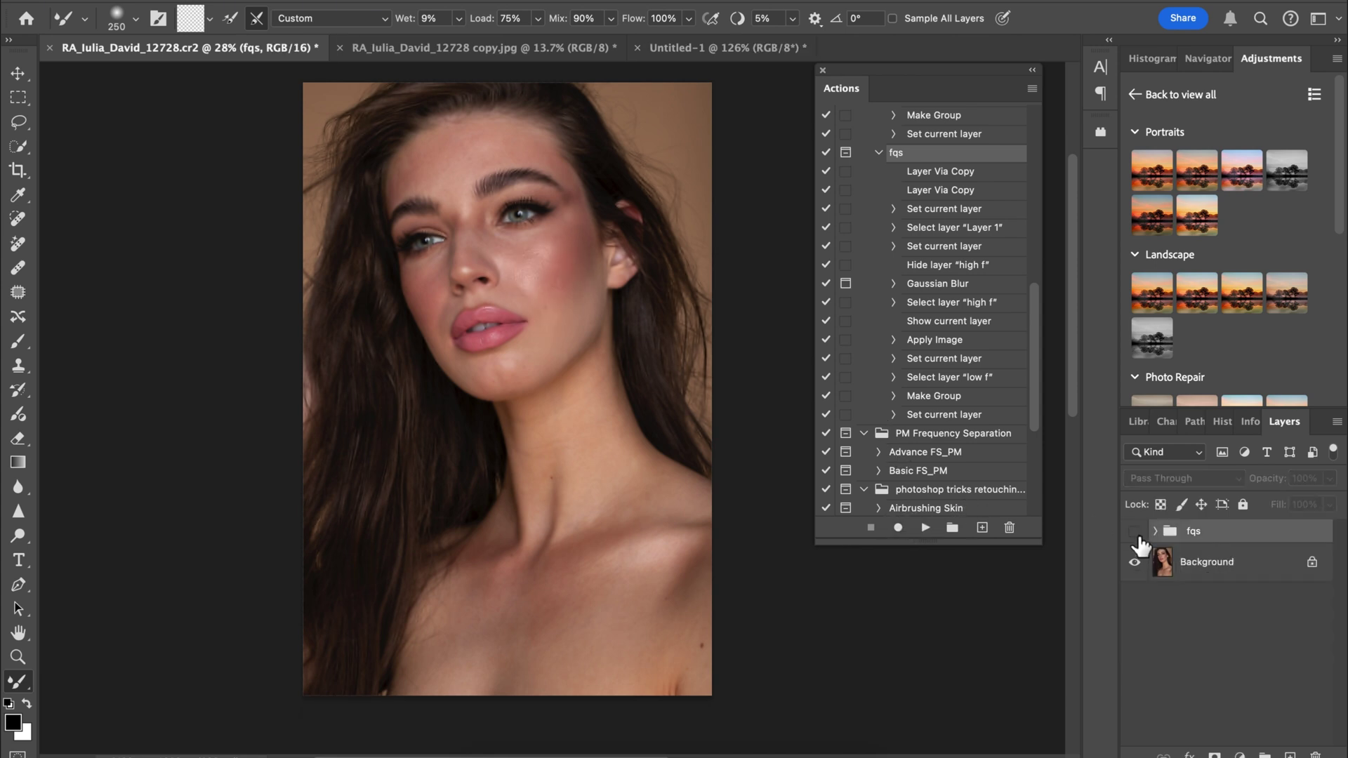